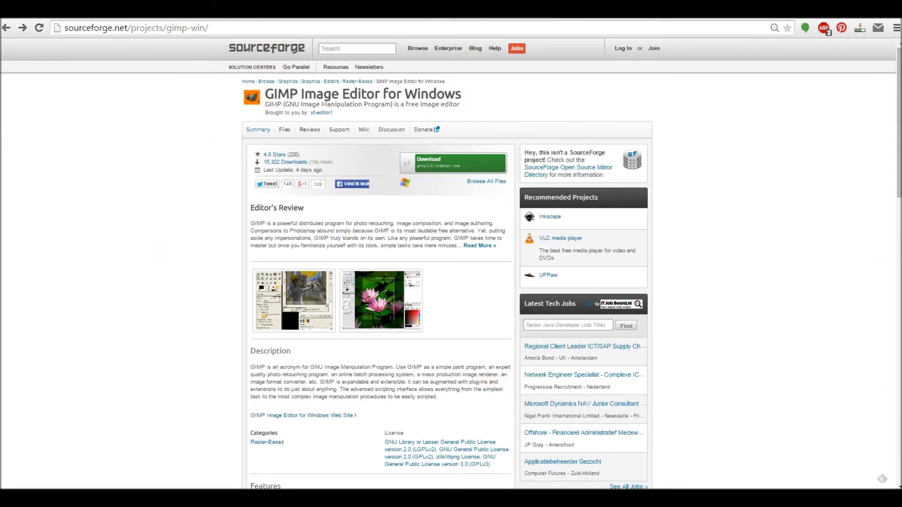
Step: Move the _Ets2Studio_News_templates_V1 archive to a clearer spot on the desktop and extract it into a folder of the same name
mouse_move(576, 498)
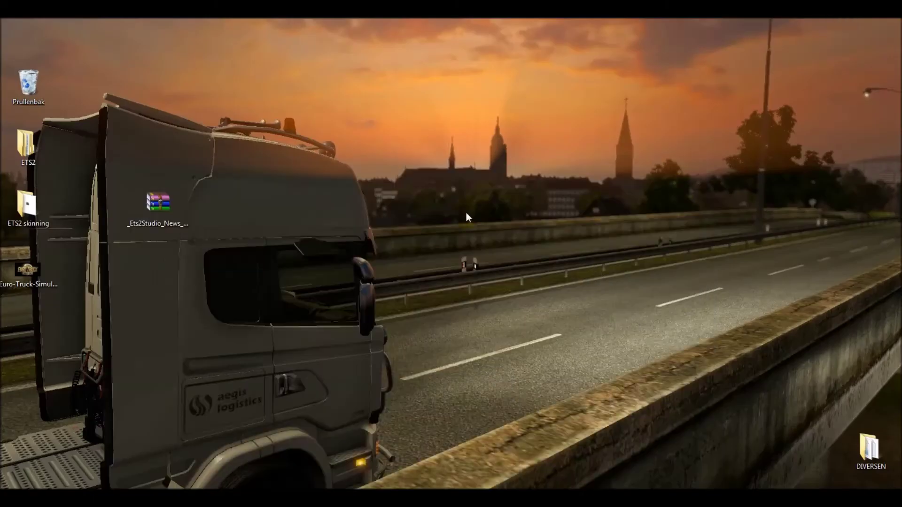
click(154, 205)
drag(161, 213, 226, 152)
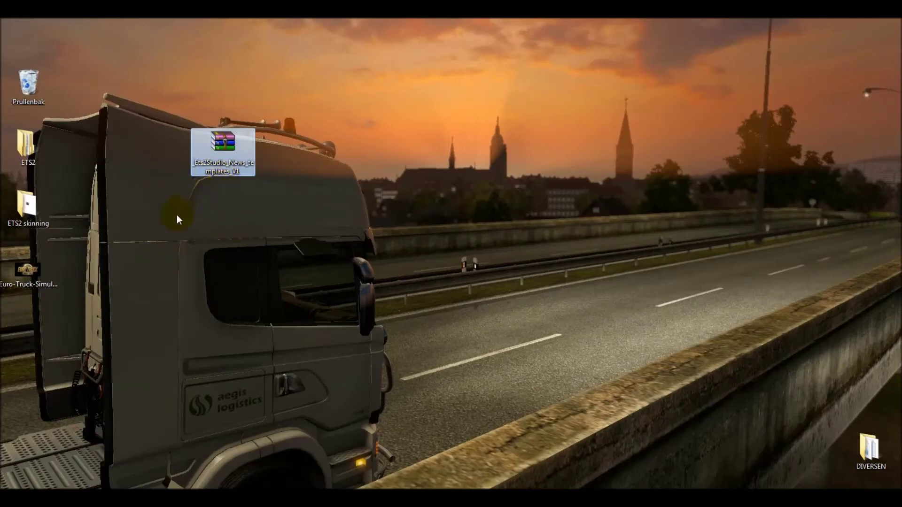
mouse_move(241, 172)
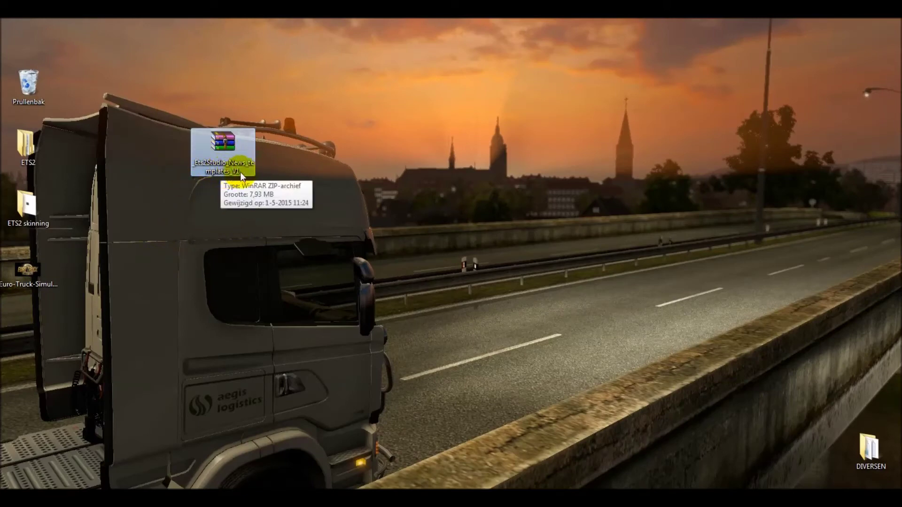
right_click(225, 158)
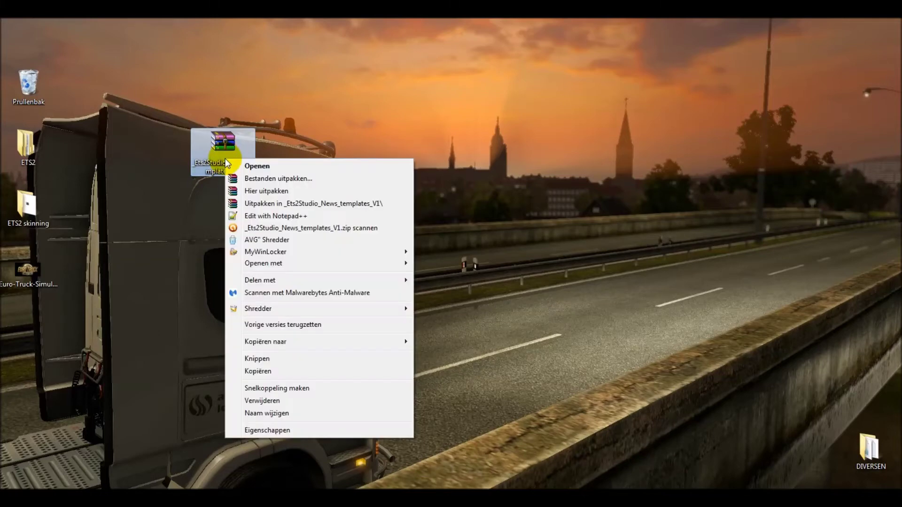
click(281, 205)
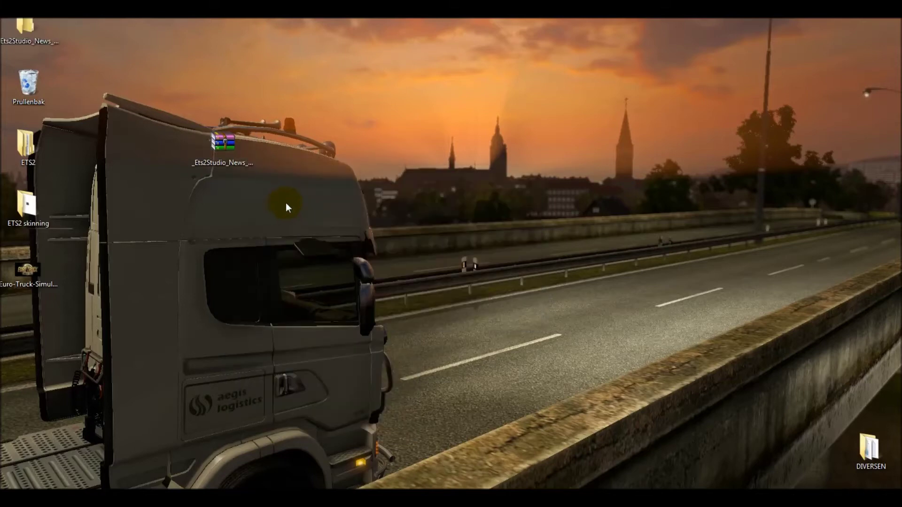
Step: Move the extracted _Ets2Studio_News_templates_V1 folder beside its archive on the desktop and open it
drag(33, 20, 363, 149)
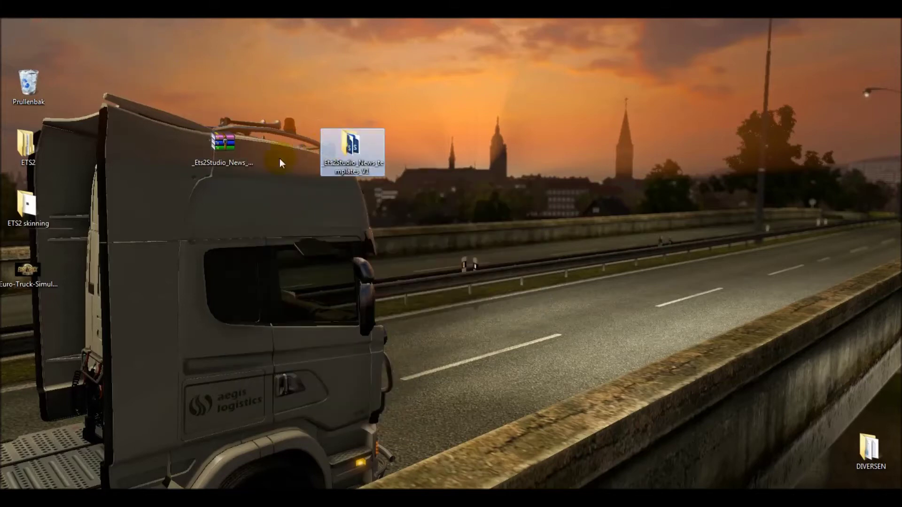
double_click(365, 158)
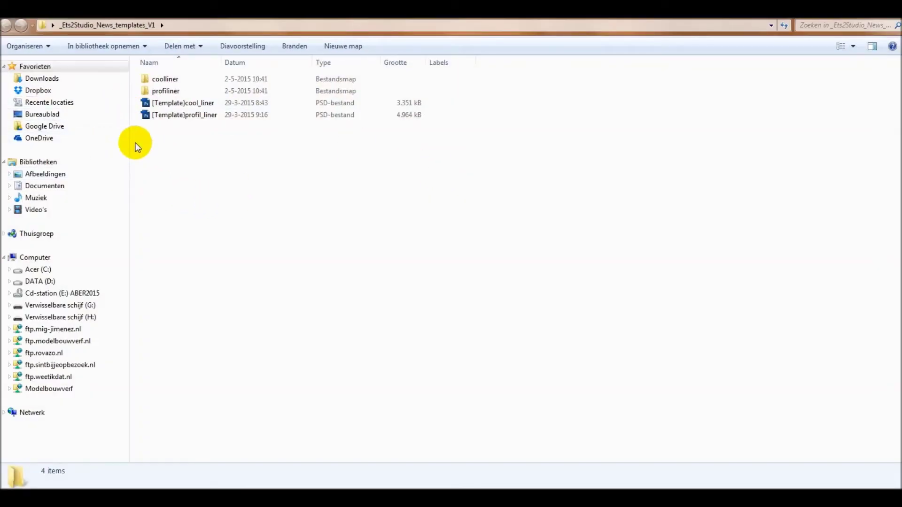
click(5, 257)
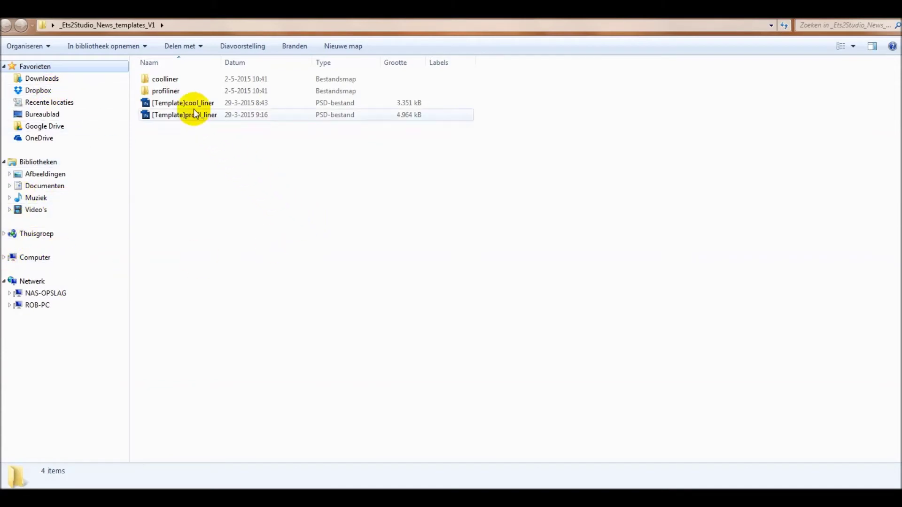
Step: Examine the coolliner and profiliner folders supplied in the extracted template pack
click(172, 80)
click(175, 93)
click(174, 82)
click(177, 93)
click(170, 79)
click(169, 91)
click(170, 79)
click(165, 92)
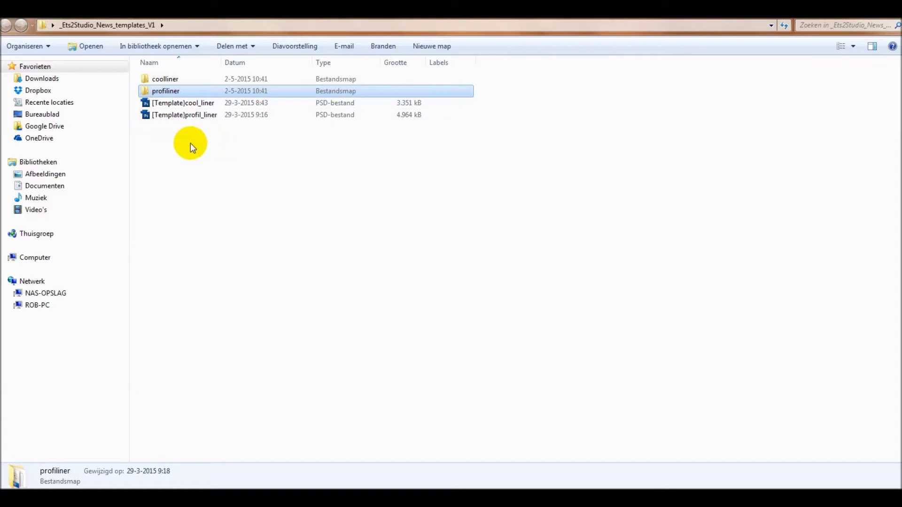
Step: Examine the [Template]cool_liner and [Template]profil_liner PSD files in the extracted folder
click(171, 115)
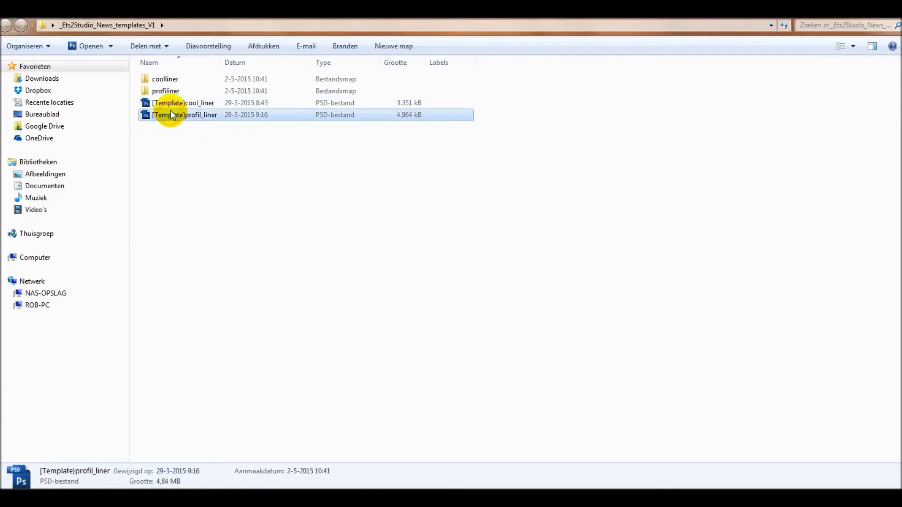
click(170, 106)
click(170, 112)
click(170, 107)
click(169, 114)
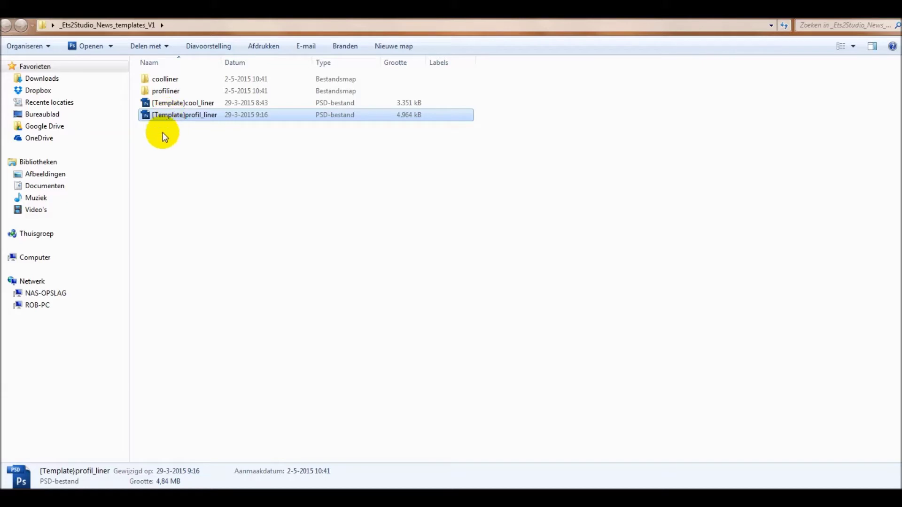
click(198, 103)
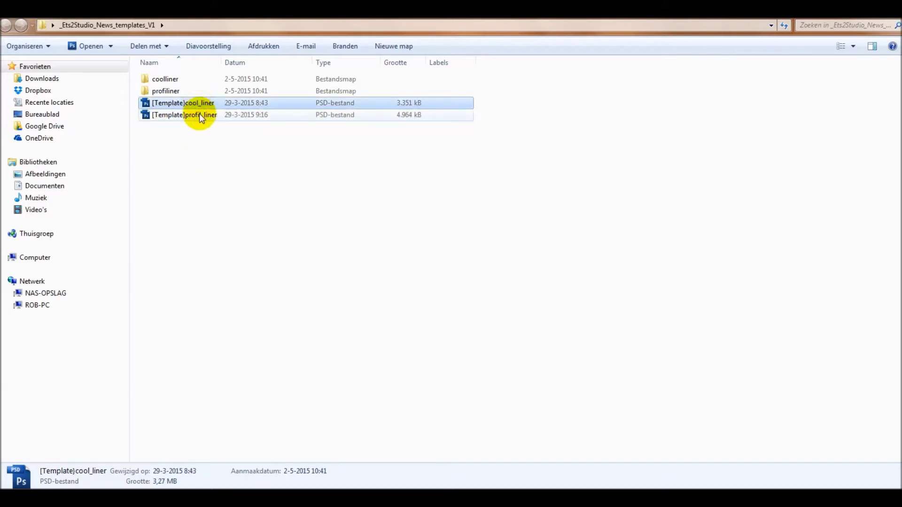
click(199, 113)
click(199, 103)
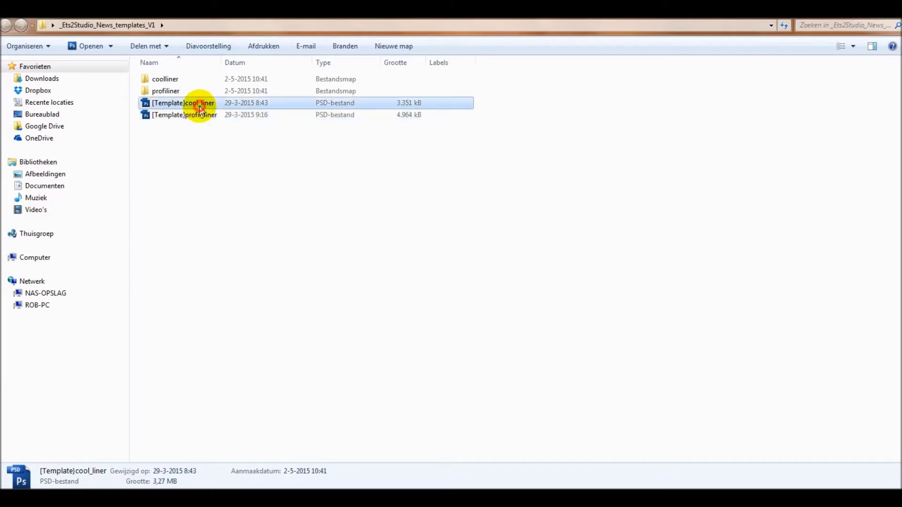
click(158, 92)
click(165, 81)
click(167, 87)
click(169, 79)
click(165, 89)
click(166, 81)
click(163, 92)
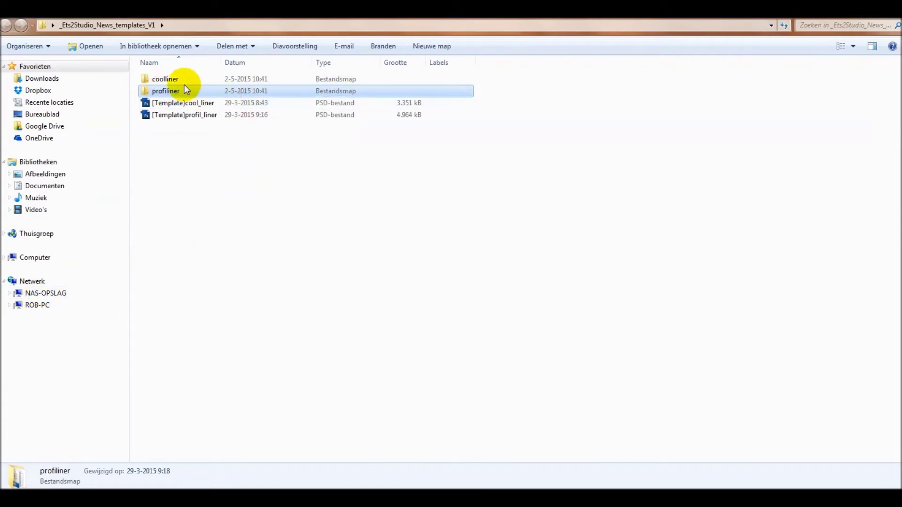
click(171, 81)
click(168, 91)
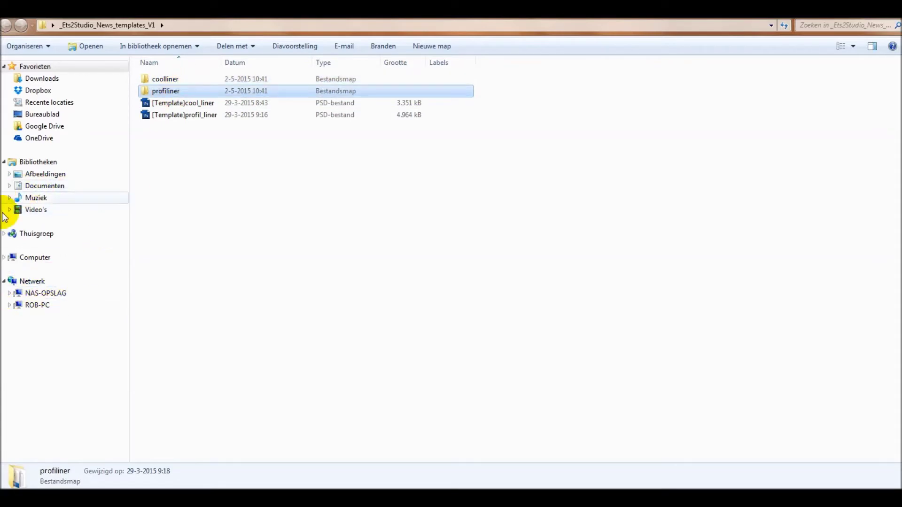
Step: Open the Program Files (x86) folder on the Acer (C:) drive
click(5, 257)
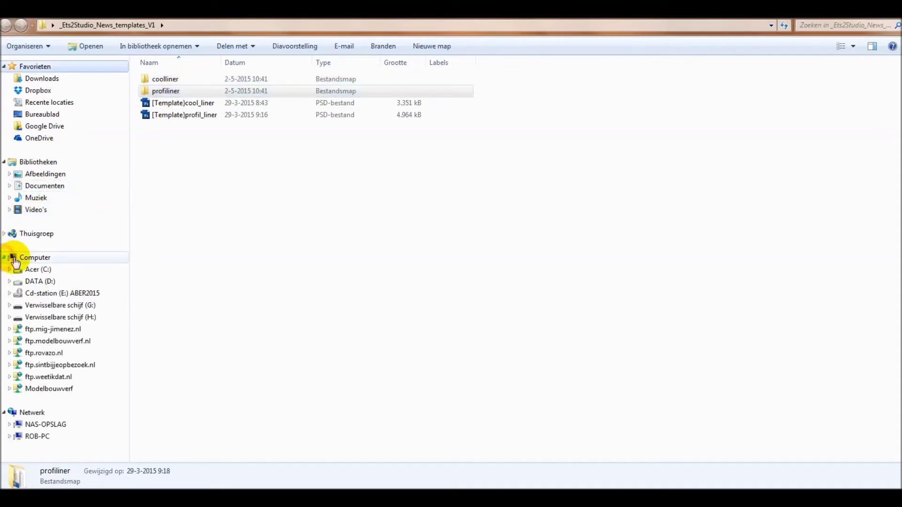
click(41, 269)
double_click(179, 270)
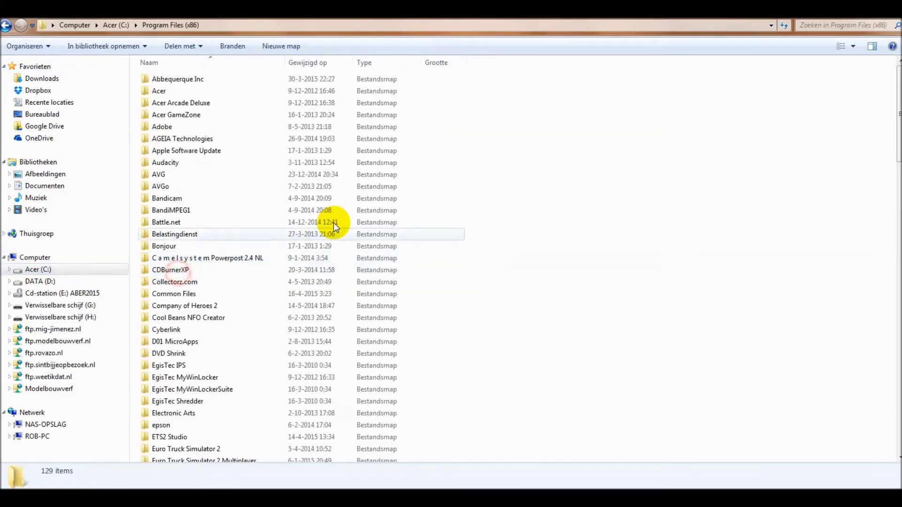
scroll(227, 322, down, 1)
scroll(228, 312, down, 1)
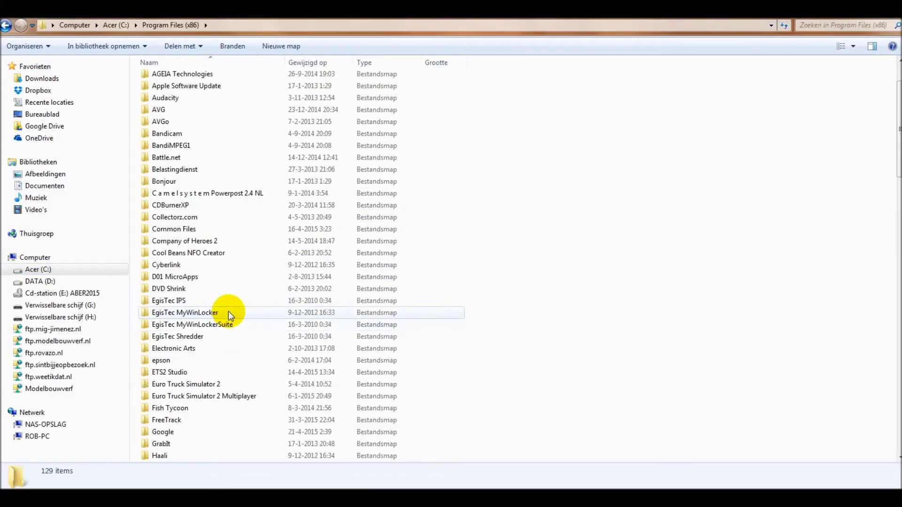
scroll(200, 322, down, 5)
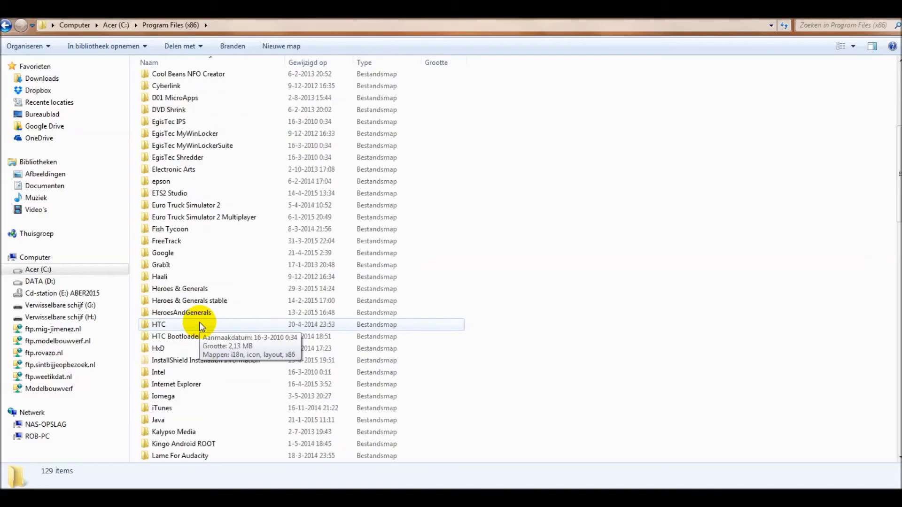
scroll(202, 322, down, 8)
scroll(202, 322, up, 1)
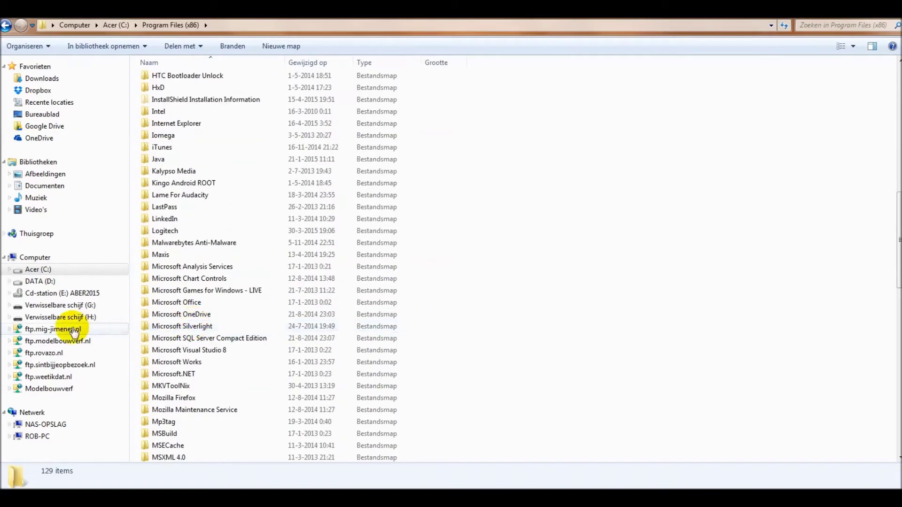
click(38, 269)
double_click(187, 267)
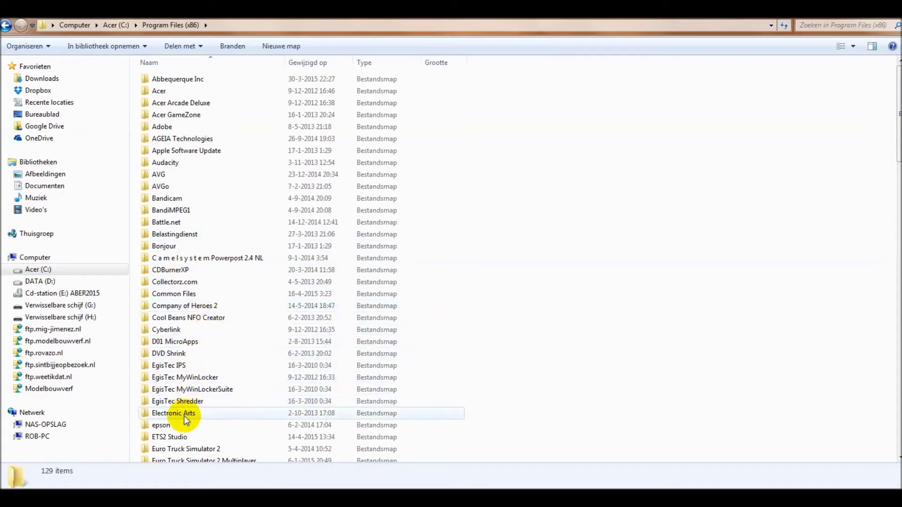
Step: Open the trailers folder inside the data folder of the ETS2 Studio installation
click(187, 439)
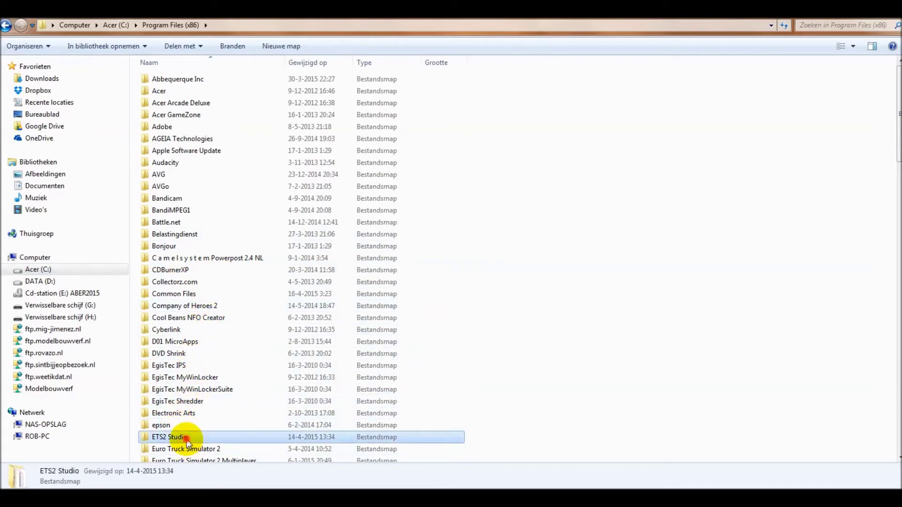
double_click(187, 439)
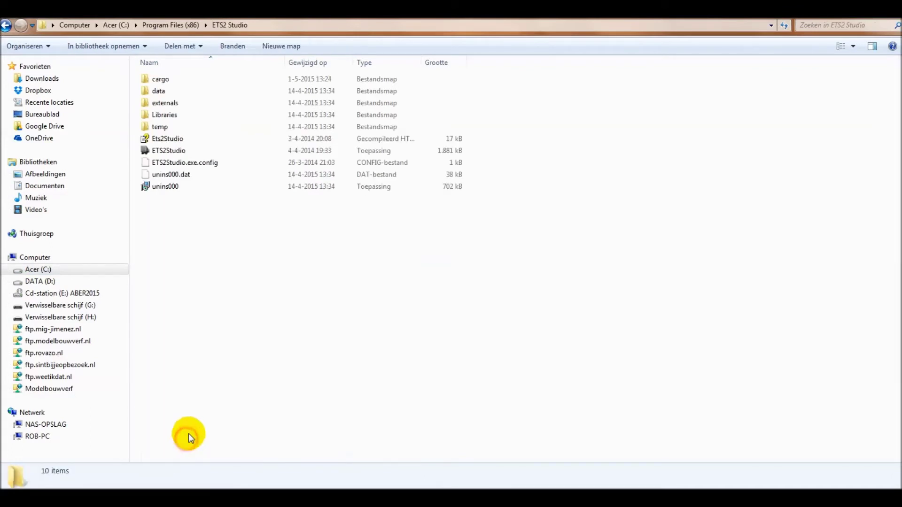
double_click(173, 92)
double_click(169, 102)
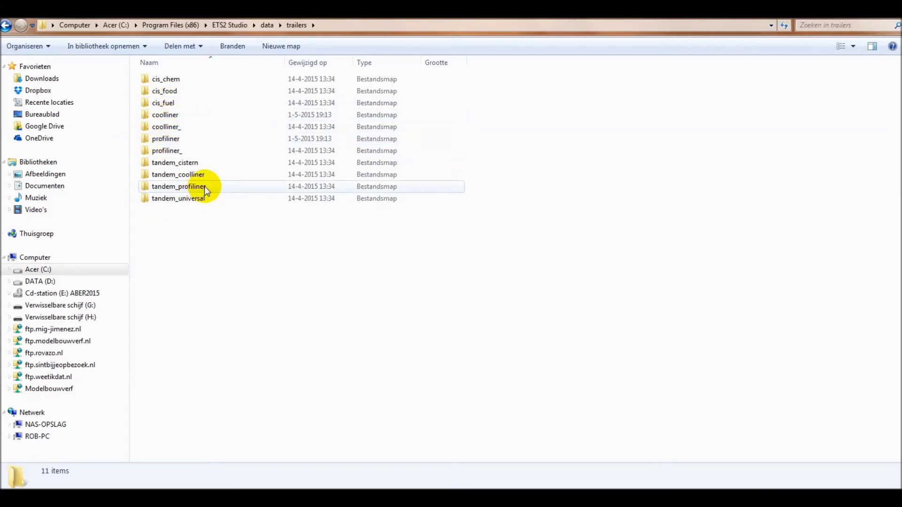
Step: Compare the coolliner_ and profiliner_ folders with the coolliner and profiliner folders in the trailers directory
click(170, 128)
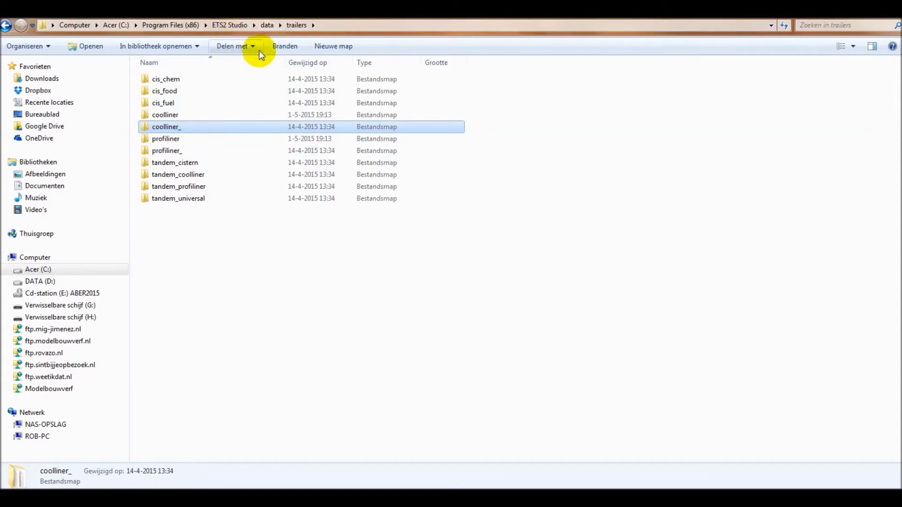
click(167, 151)
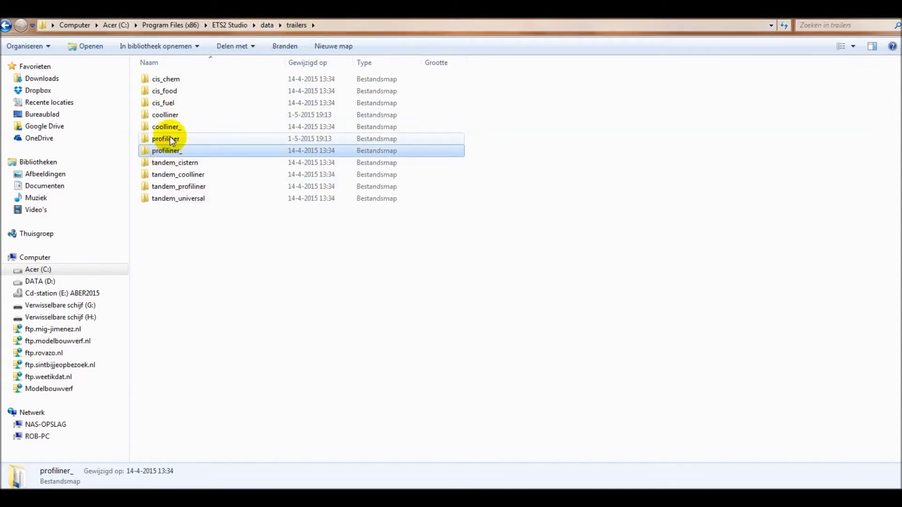
click(169, 127)
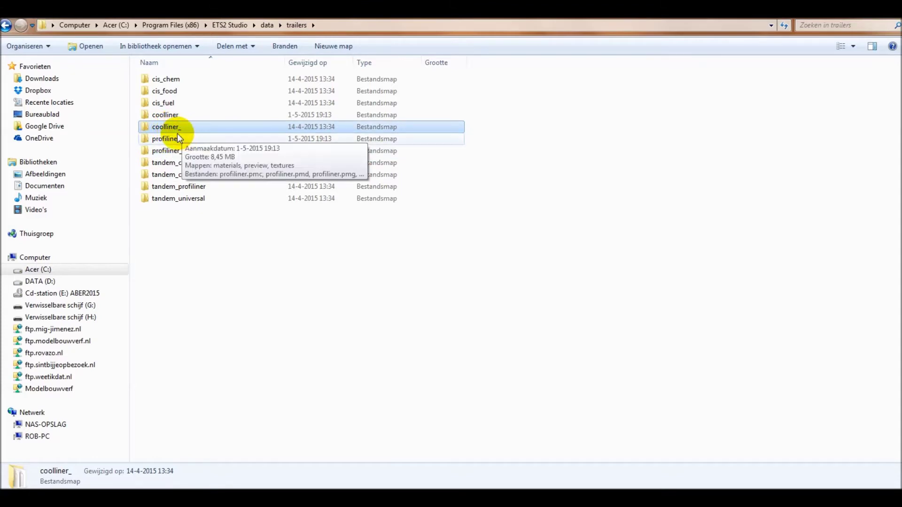
click(165, 150)
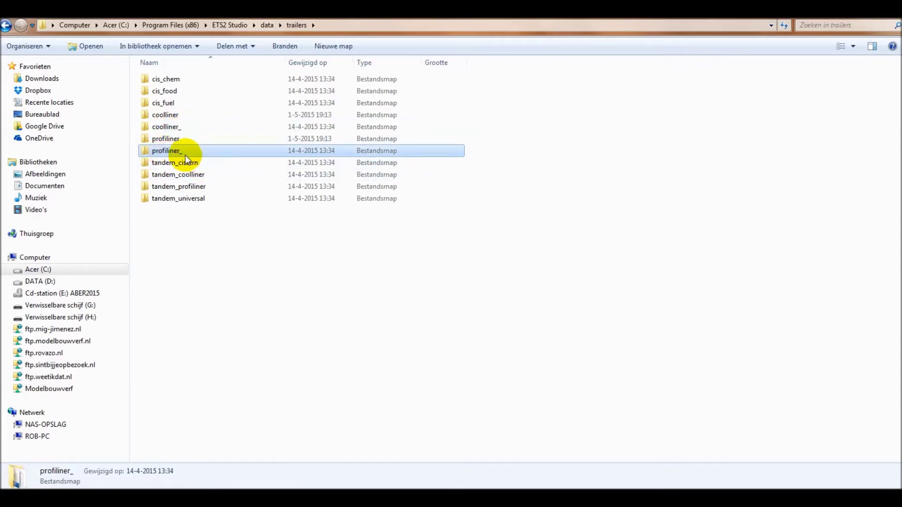
click(168, 139)
click(175, 113)
click(164, 139)
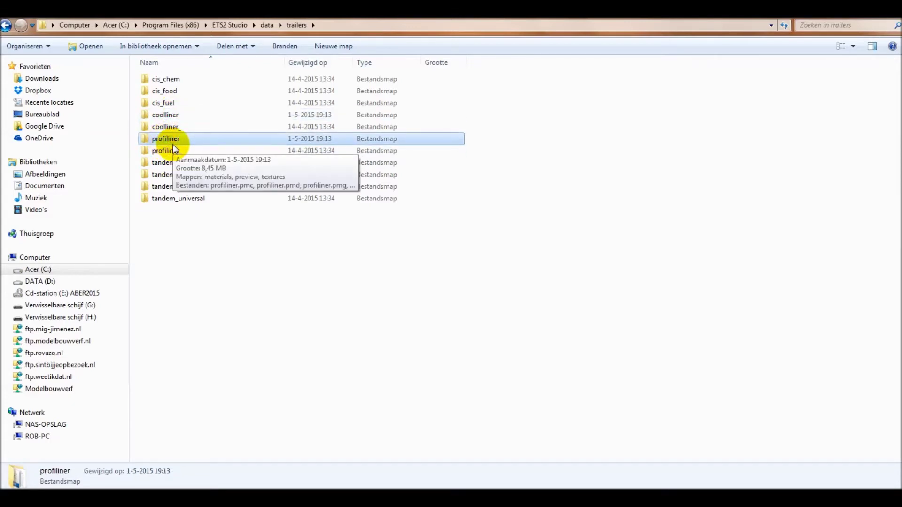
click(171, 115)
mouse_move(176, 141)
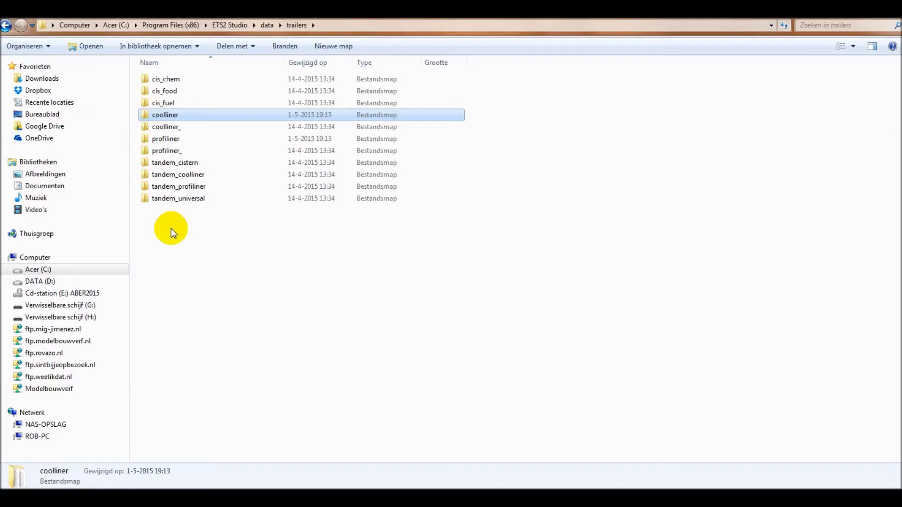
click(165, 150)
click(166, 138)
click(171, 128)
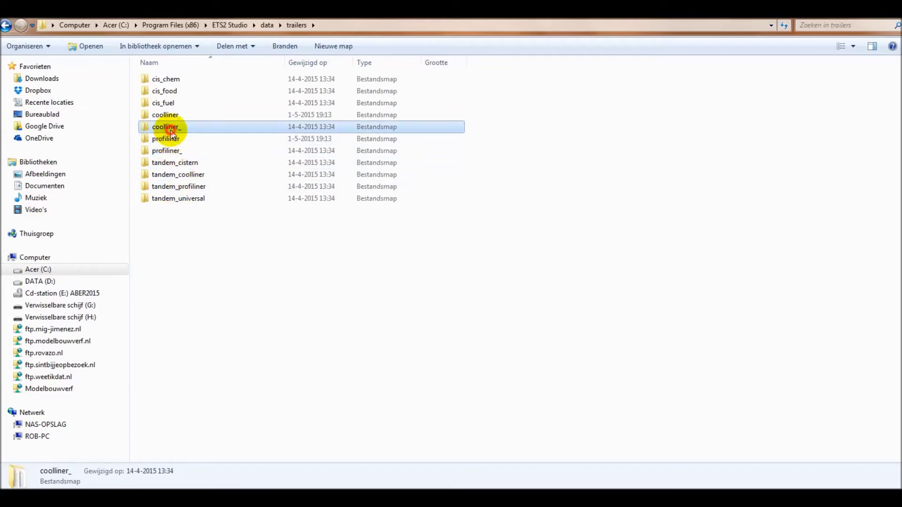
mouse_move(172, 129)
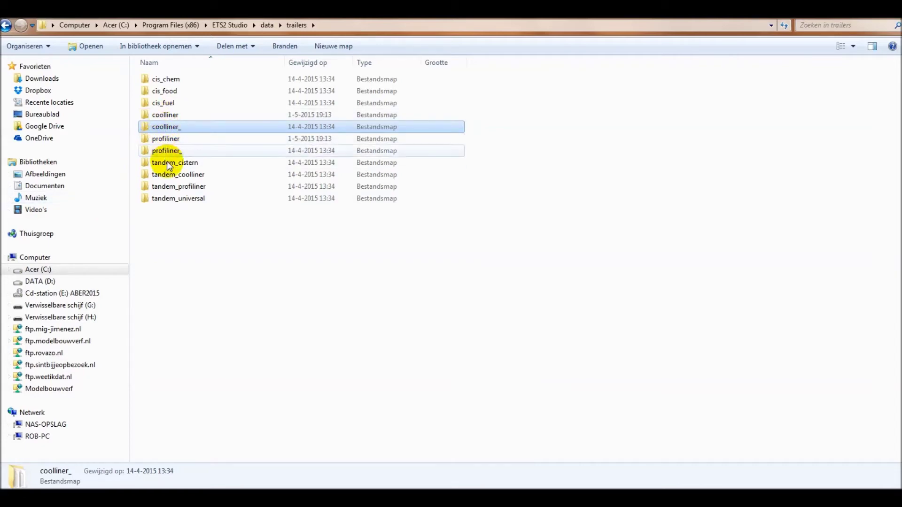
Step: Switch to the ETS2 Studio Trailer Generator, preview the KRONE bases and choose KRONE ProfiLiner as the trailer base
key(super+d)
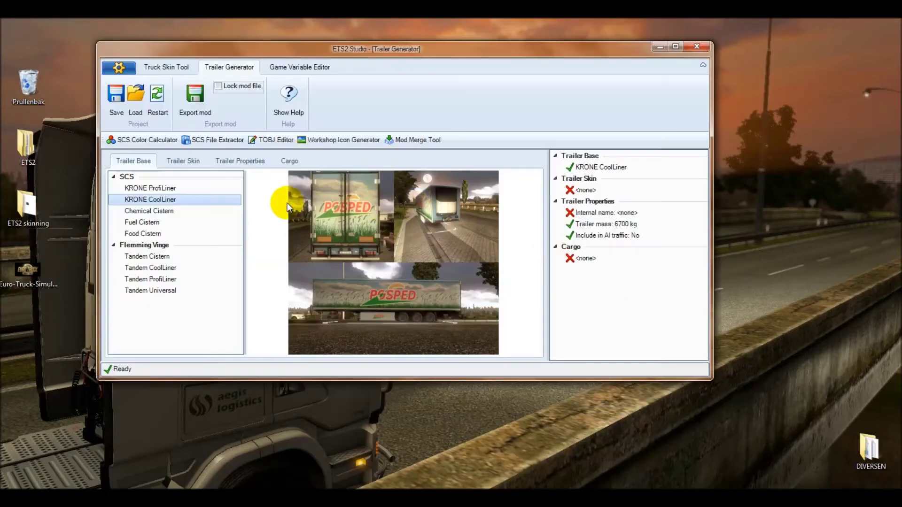
click(155, 189)
click(154, 200)
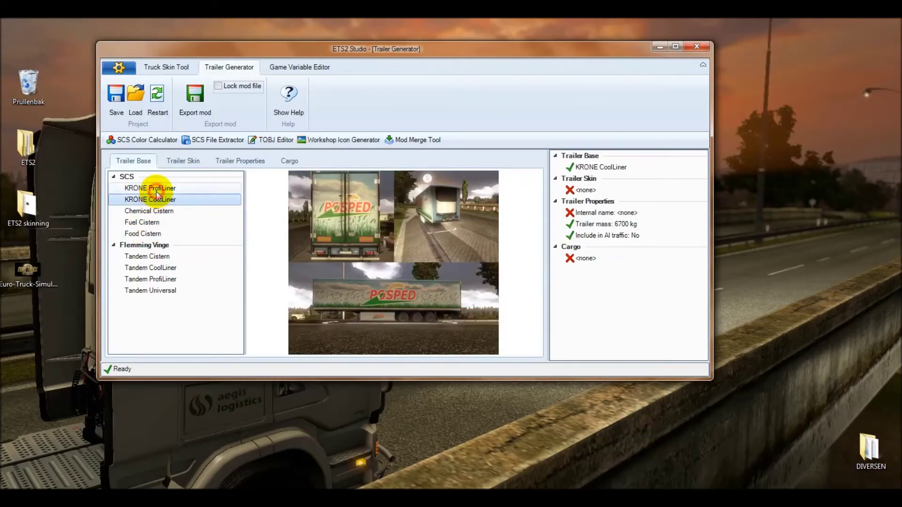
click(156, 190)
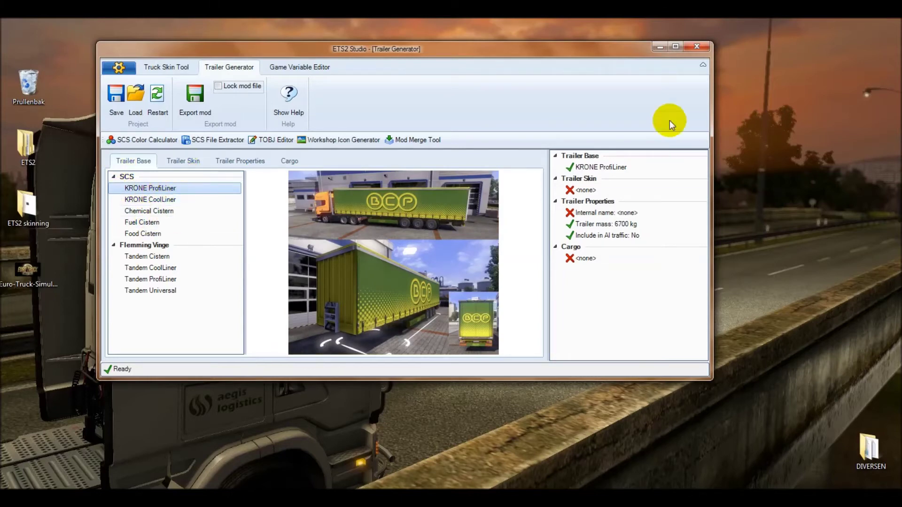
Step: Minimise the Trailer Generator, open the _Ets2Studio_News_templates_V1 folder on the desktop and open [Template]cool_liner.psd in Photoshop
click(658, 47)
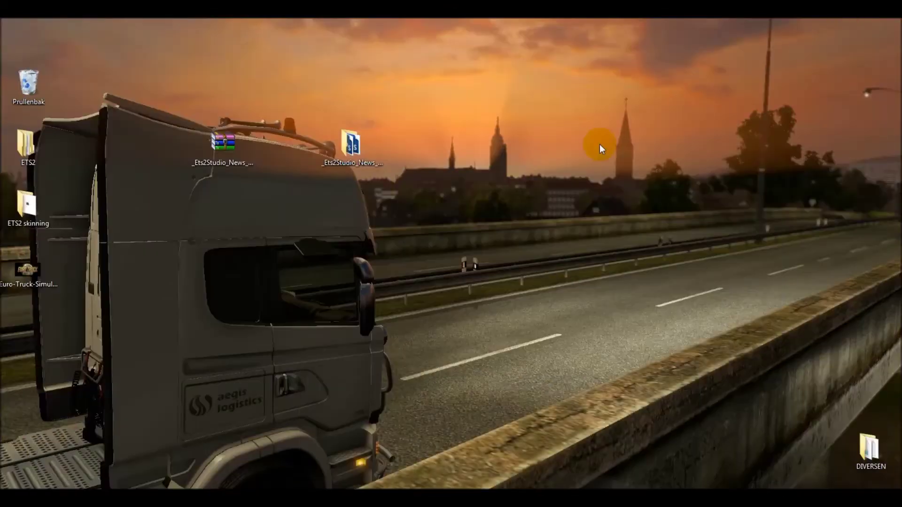
double_click(358, 148)
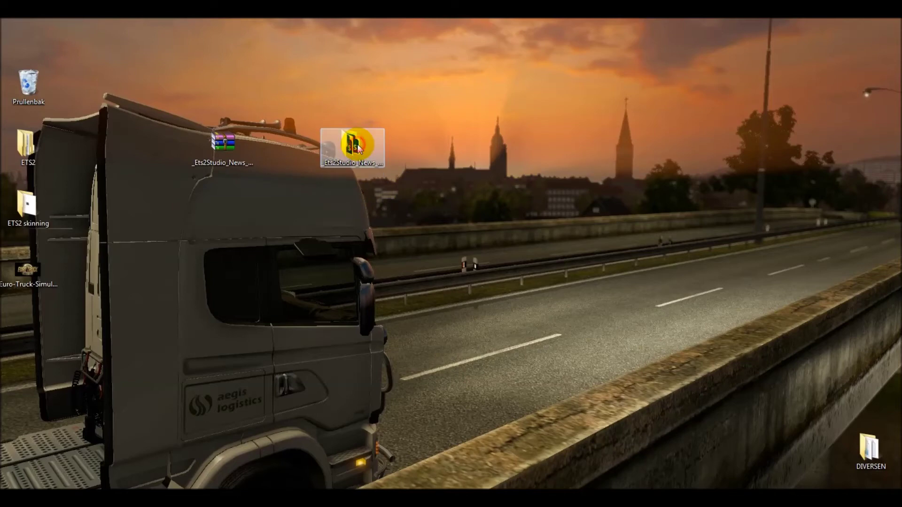
double_click(190, 103)
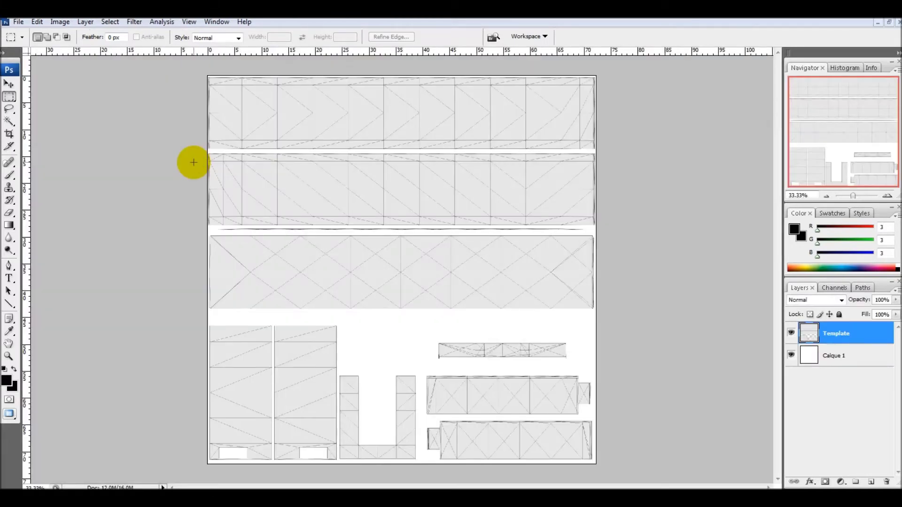
Step: Examine the D3D/DDS and PNG formats for saving a copy of the cool_liner template, and leave without saving
click(19, 21)
click(33, 126)
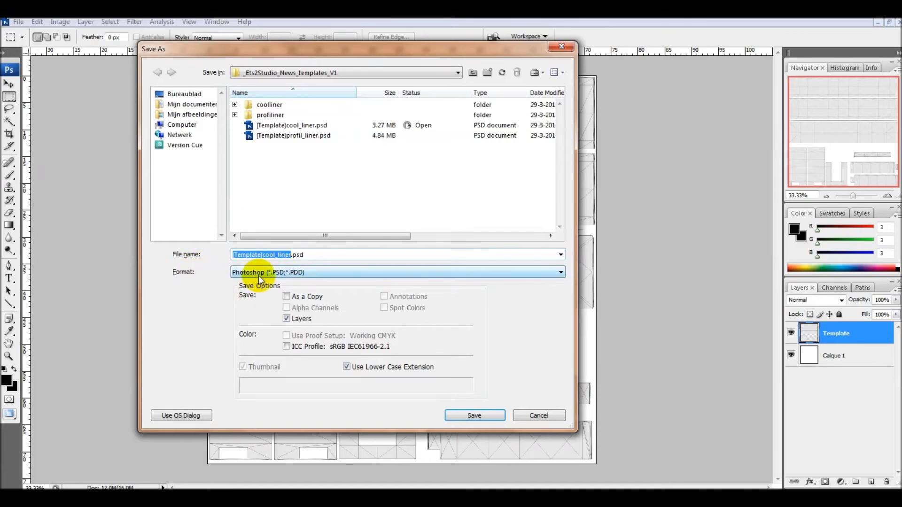
click(258, 274)
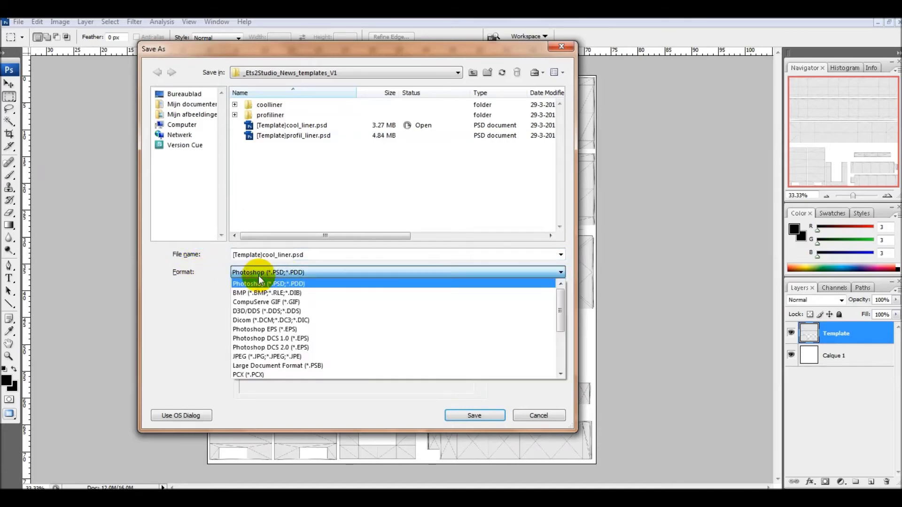
click(267, 311)
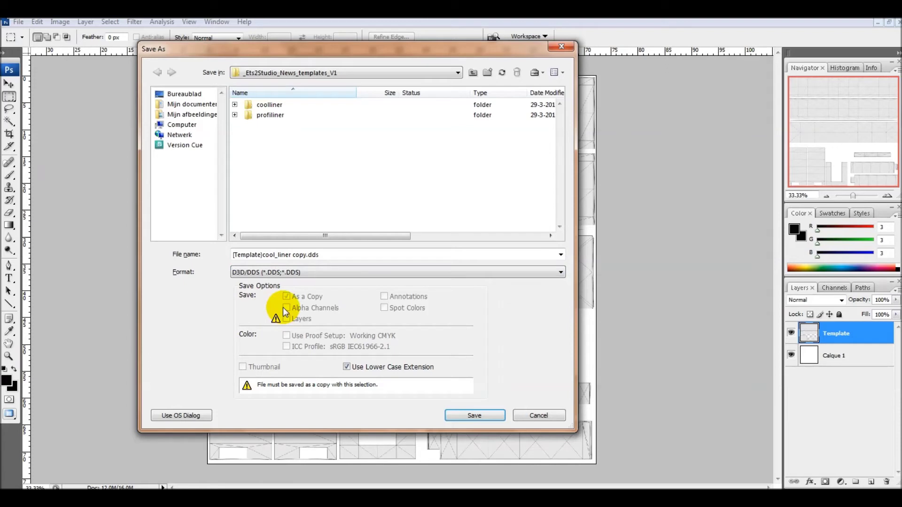
click(258, 275)
scroll(267, 320, down, 2)
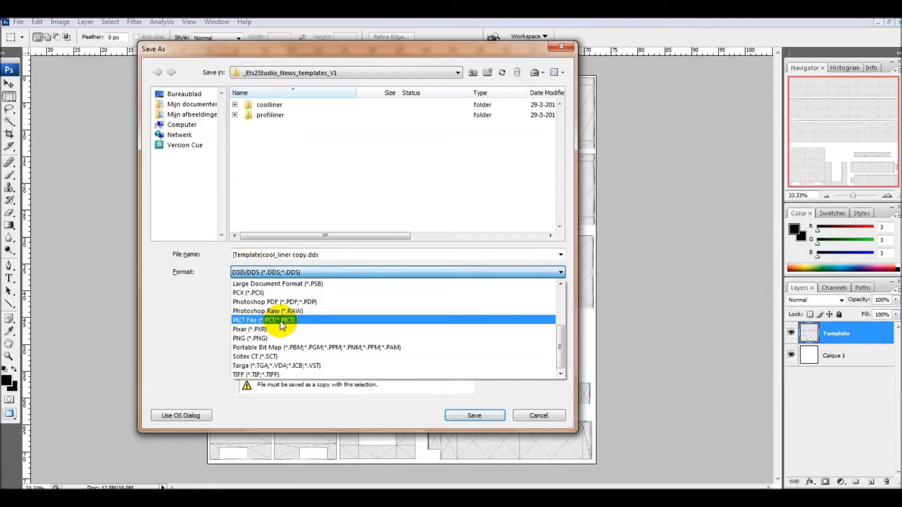
click(261, 345)
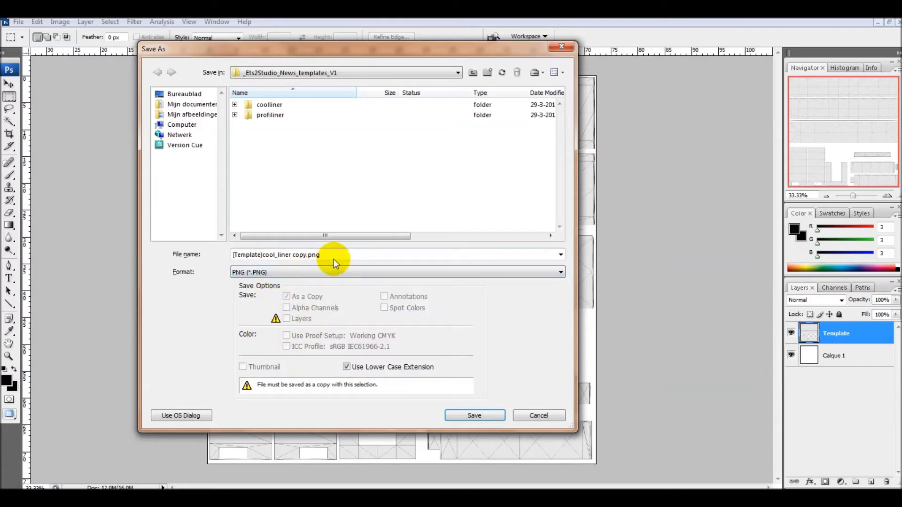
drag(240, 254, 297, 255)
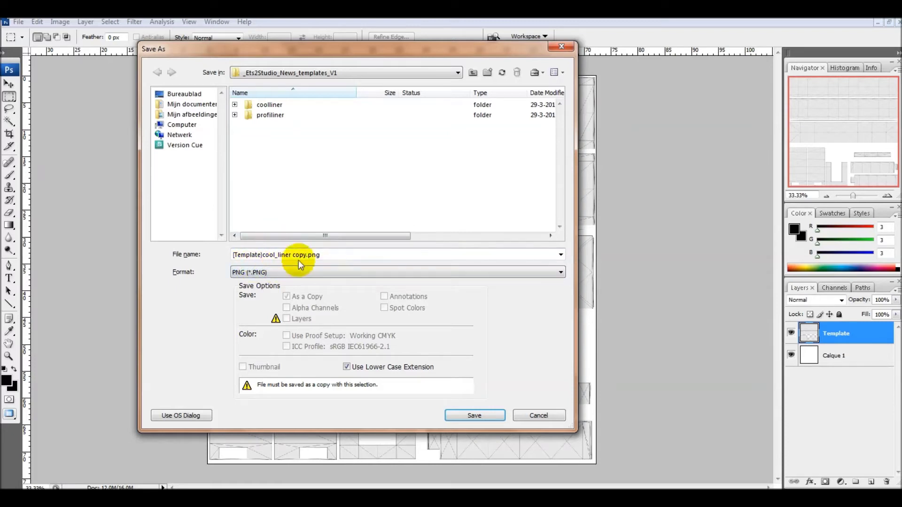
click(526, 415)
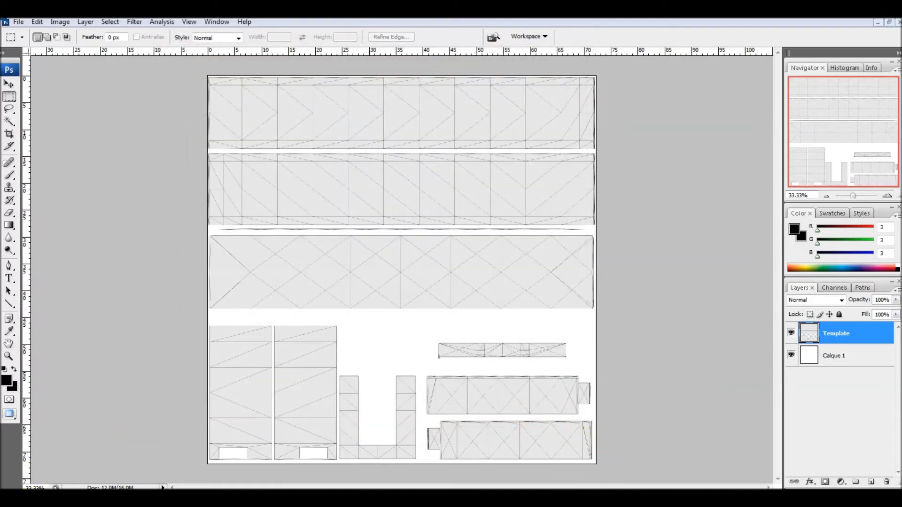
key(super)
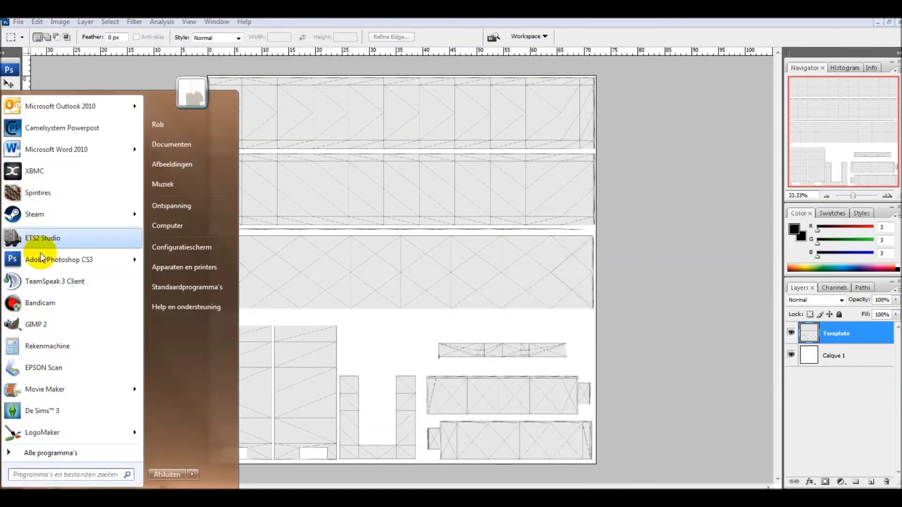
click(46, 319)
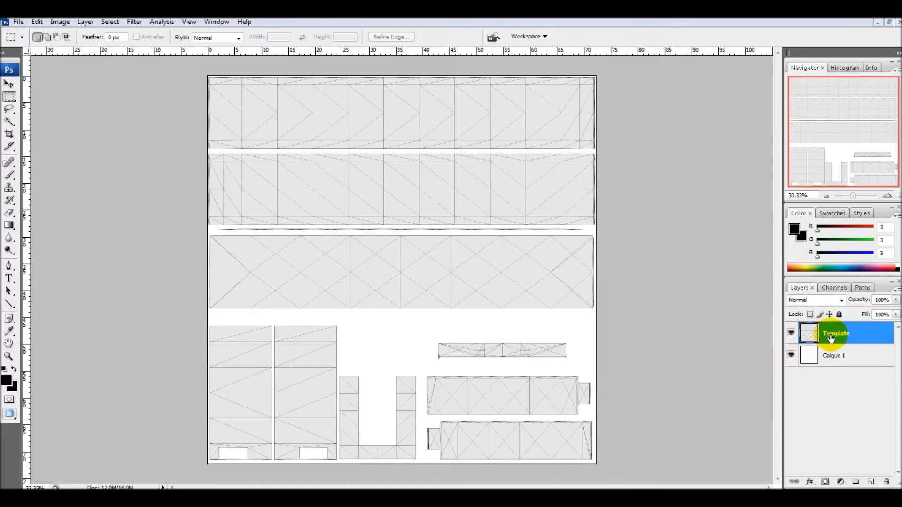
Step: Examine what the Template and Calque 1 layers each contain by hiding and showing them one at a time
click(791, 334)
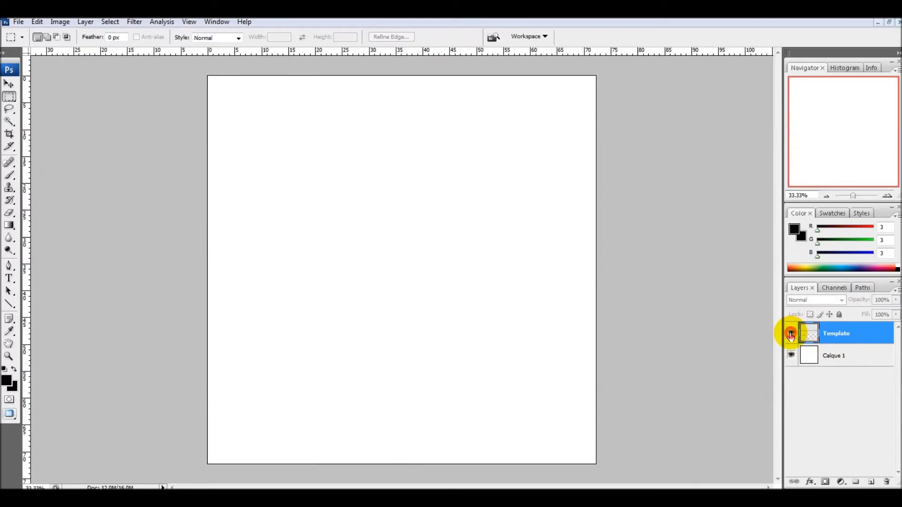
click(791, 335)
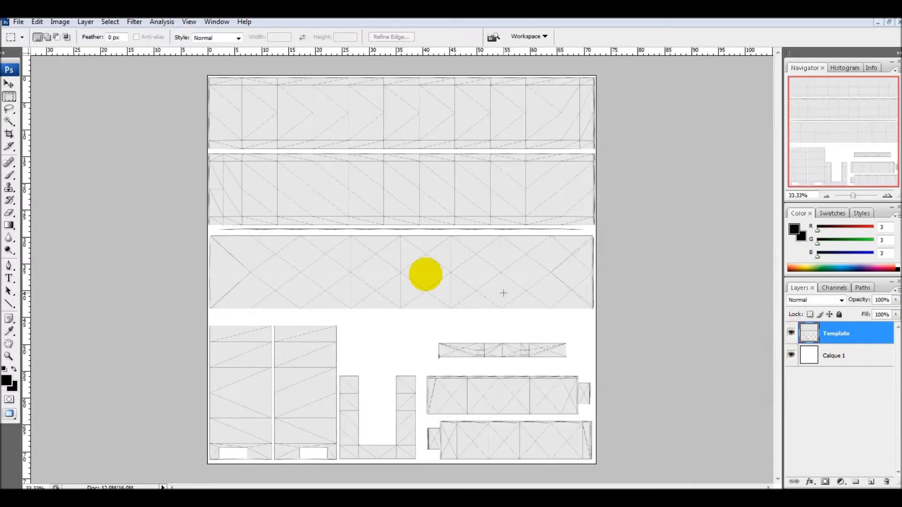
click(791, 357)
click(791, 357)
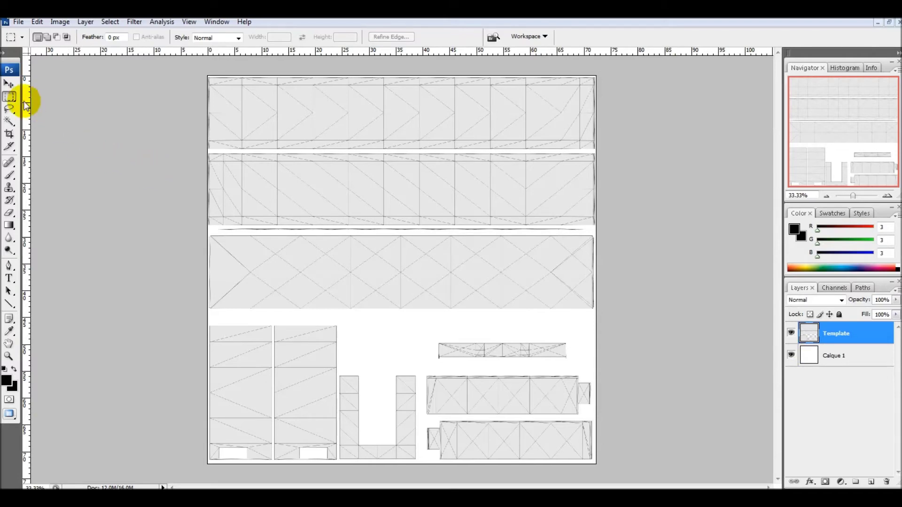
click(828, 357)
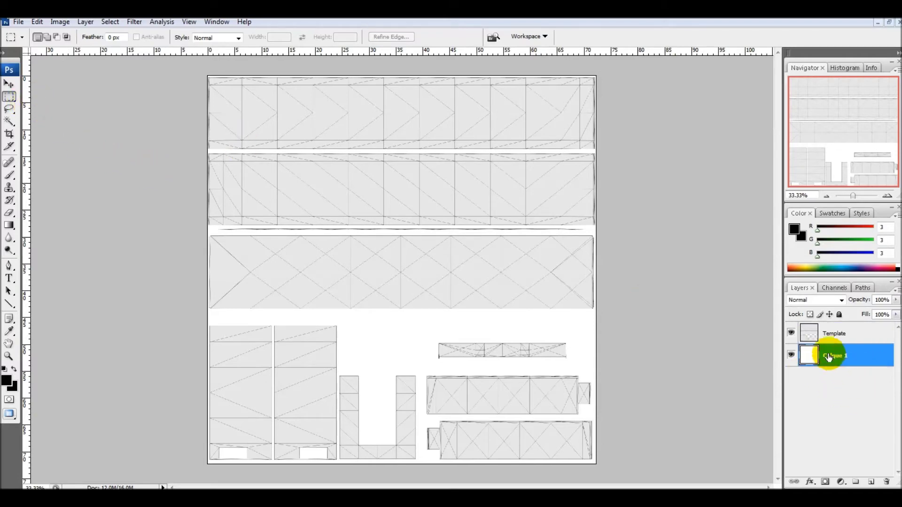
click(792, 357)
click(792, 357)
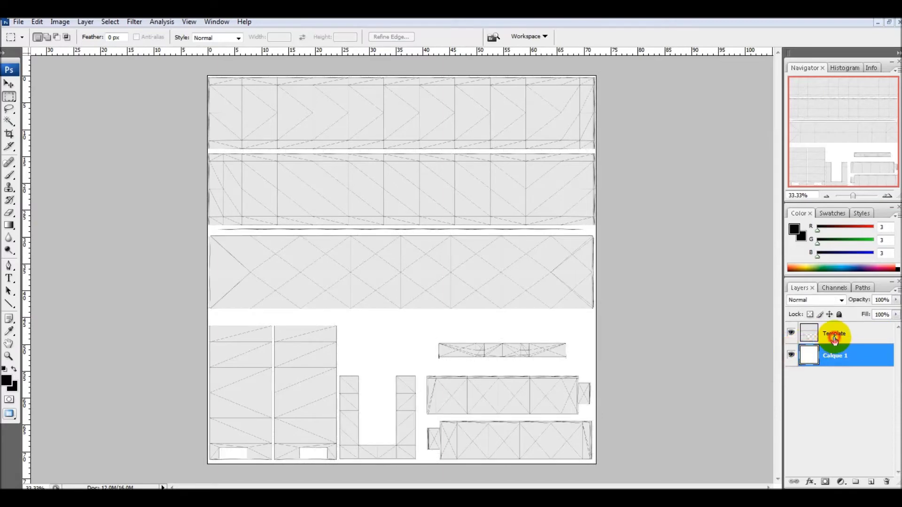
click(813, 334)
click(792, 332)
click(792, 332)
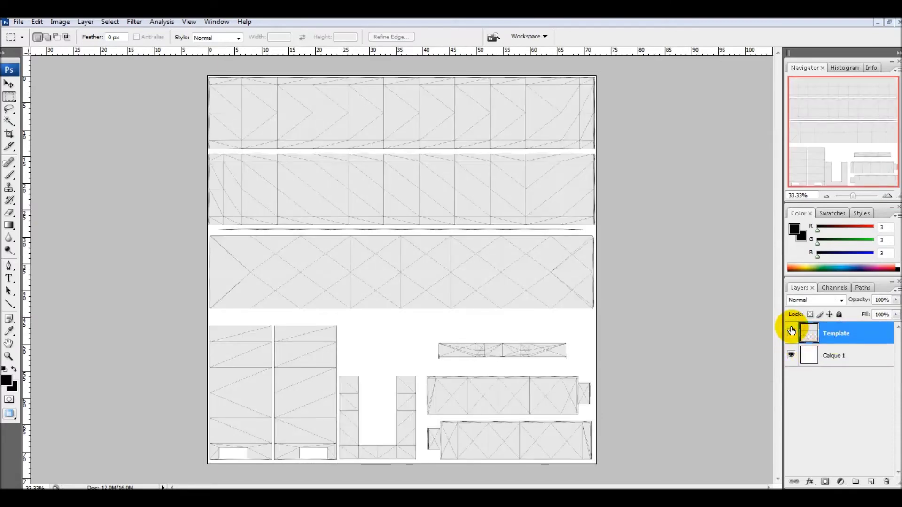
Step: Create a layer group above the Template layer and add a new empty layer inside it
click(856, 482)
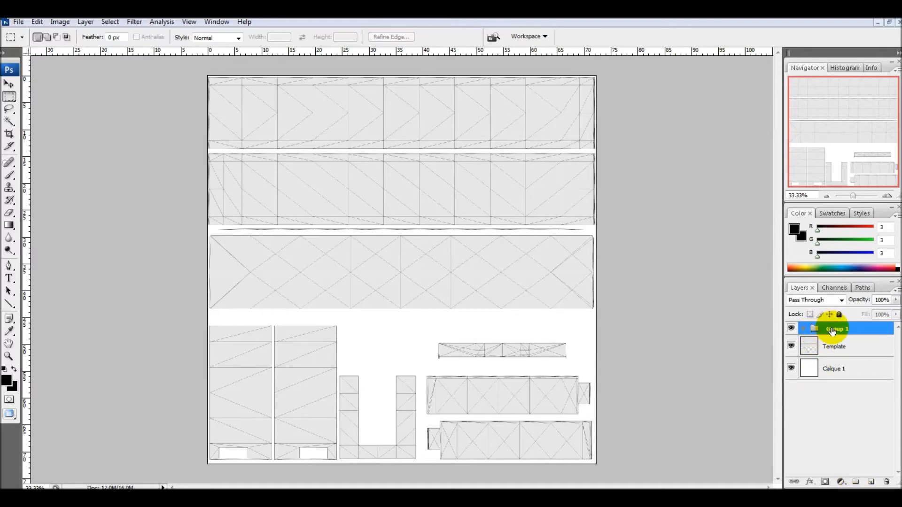
click(871, 483)
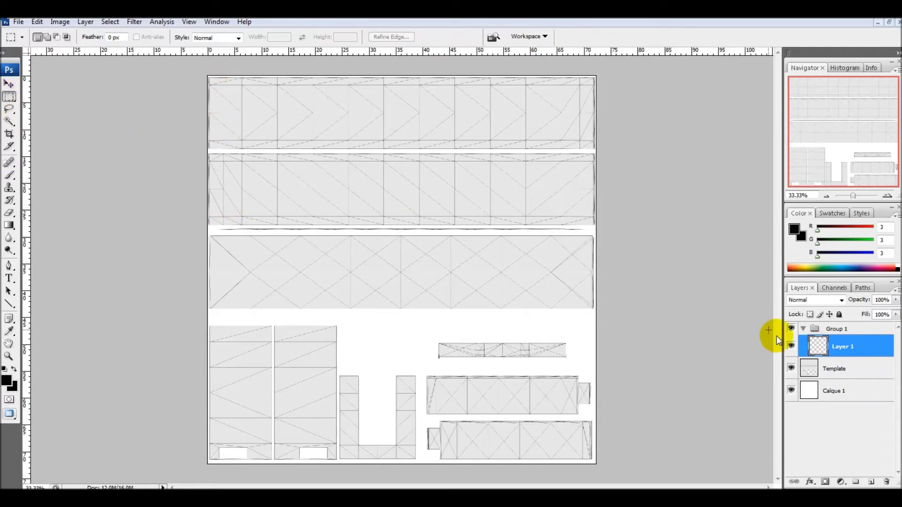
Step: Add a solid color fill layer in bright green inside the group, with normal mode and 100% opacity
click(60, 21)
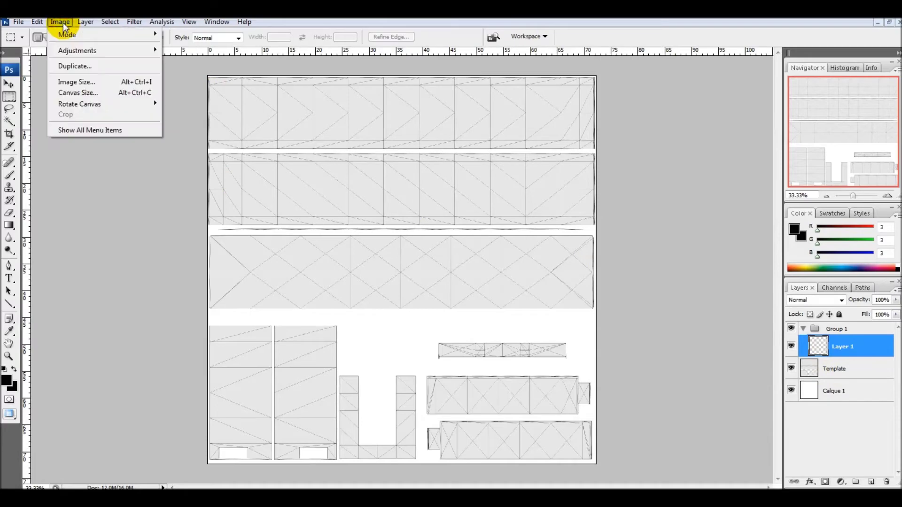
mouse_move(80, 22)
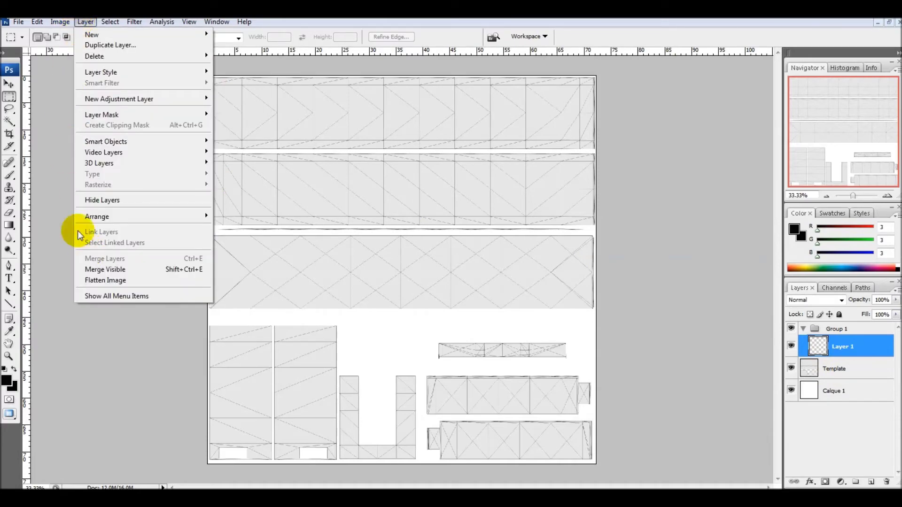
mouse_move(37, 22)
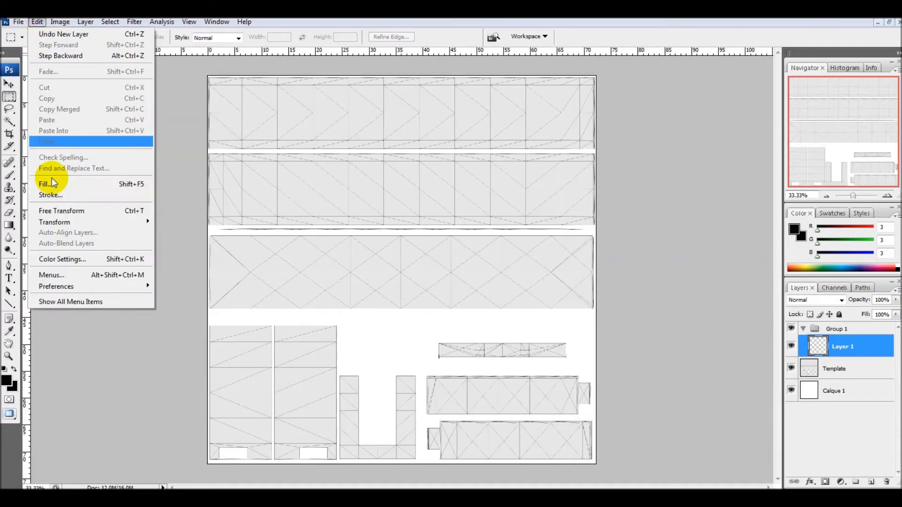
click(74, 301)
mouse_move(95, 23)
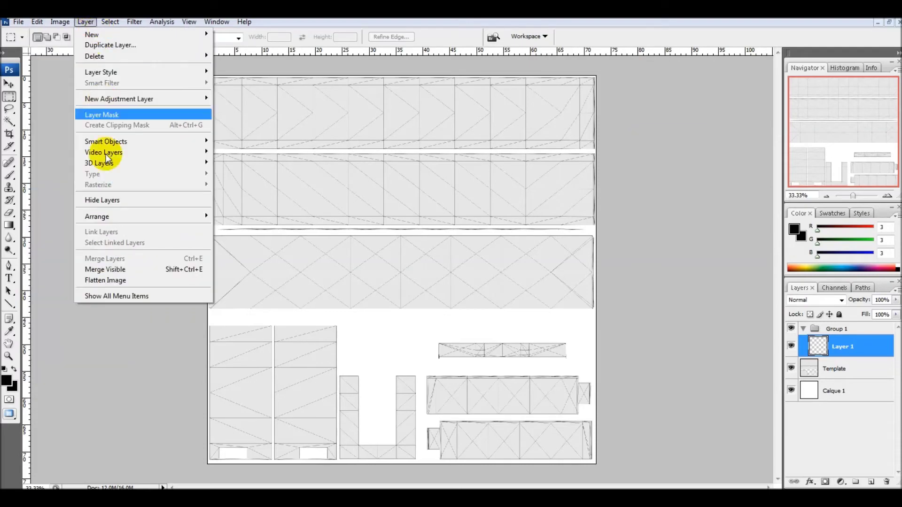
click(115, 296)
mouse_move(104, 107)
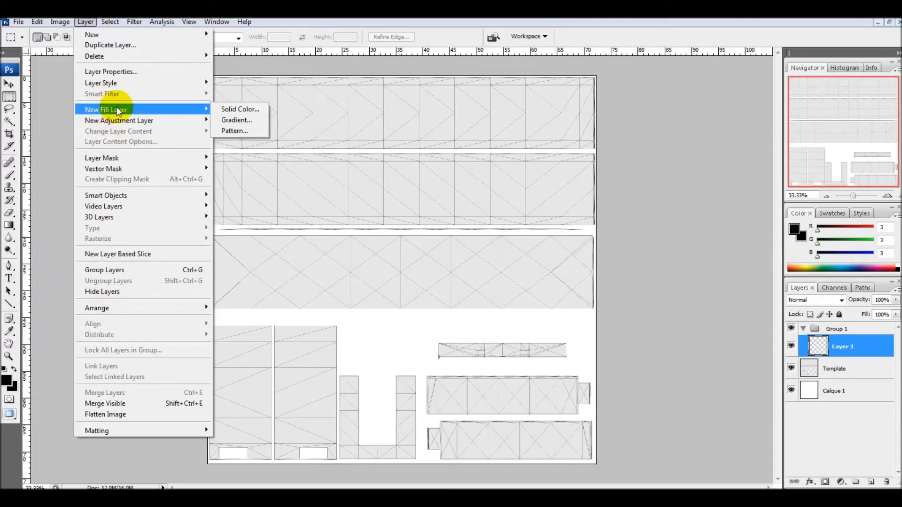
click(219, 108)
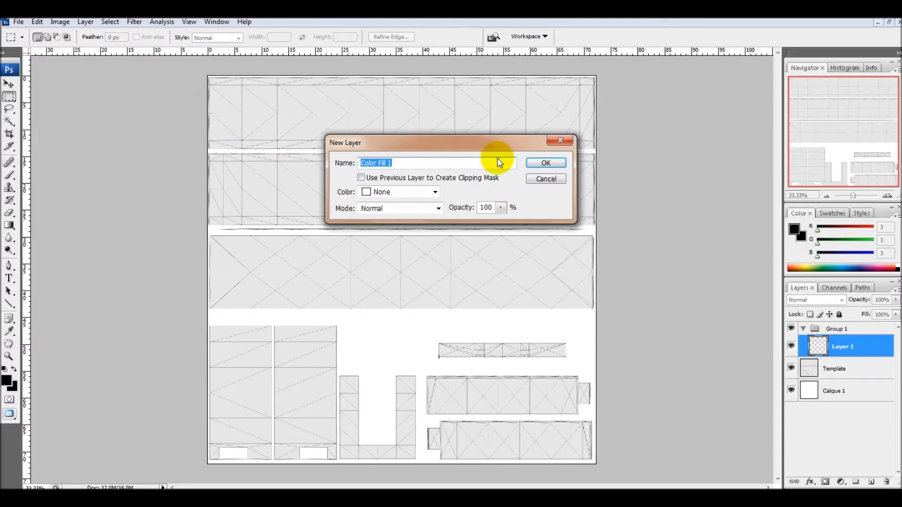
click(551, 164)
mouse_move(650, 262)
mouse_down()
mouse_move(666, 314)
mouse_move(679, 302)
mouse_move(687, 316)
mouse_up()
click(687, 303)
drag(658, 236, 673, 235)
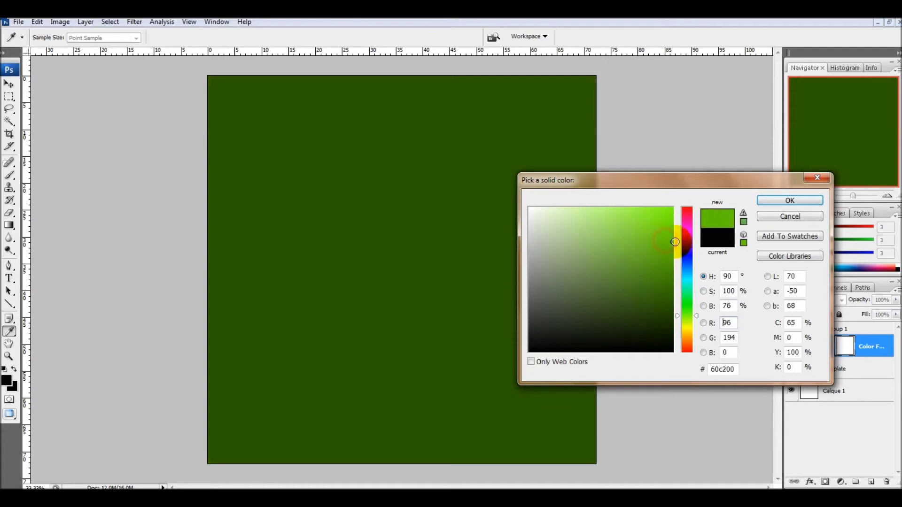
click(775, 198)
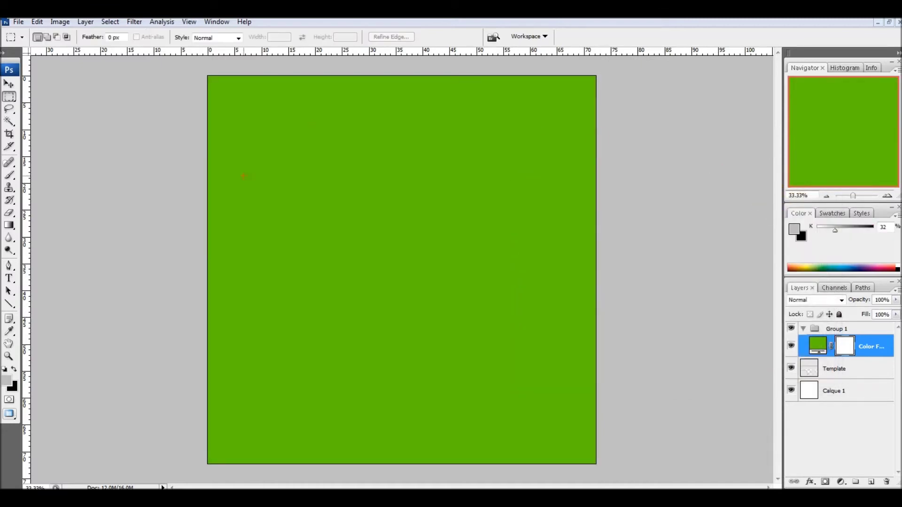
click(624, 272)
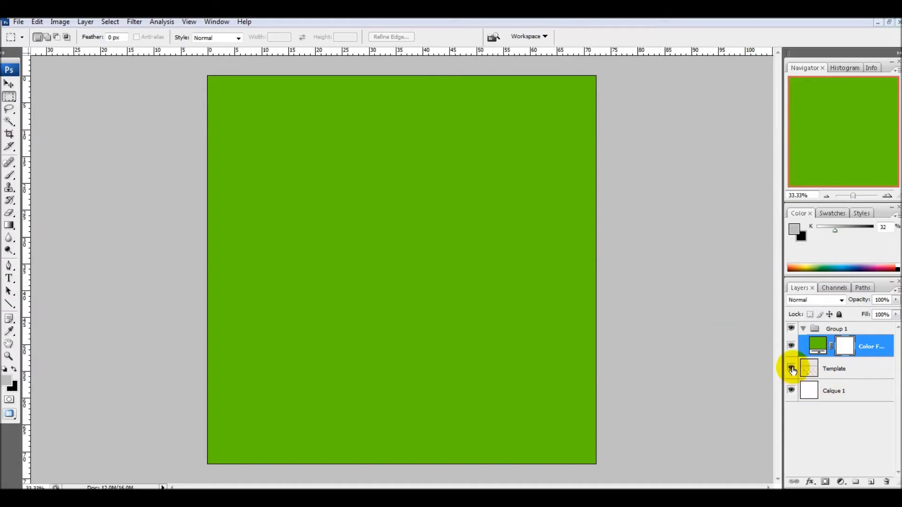
Step: Check the template wireframe beneath the green fill by hiding and reshowing the fill and Template layers
click(791, 346)
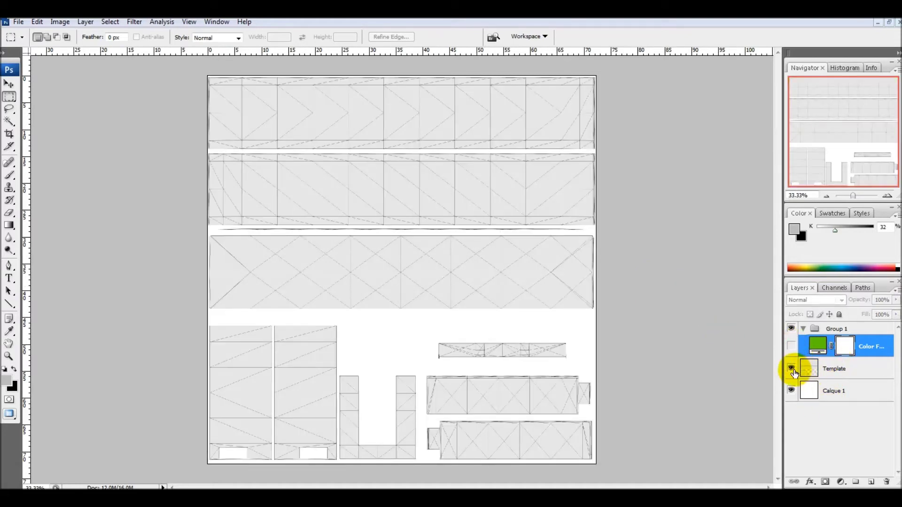
click(792, 369)
click(792, 370)
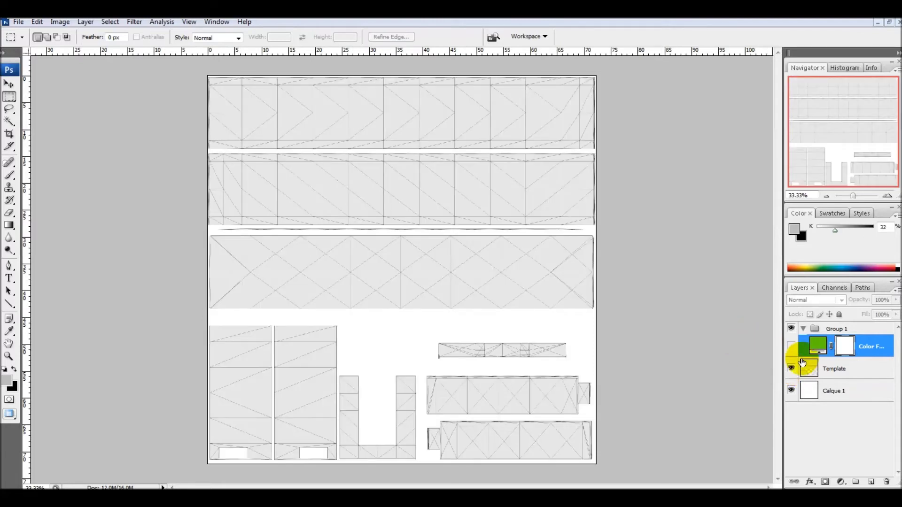
click(791, 346)
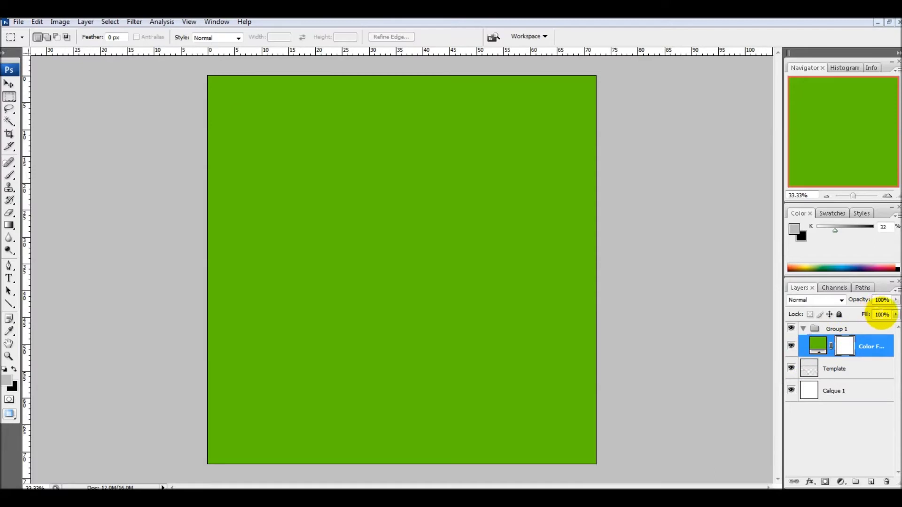
Step: Lower the green fill layer's opacity to 46% so the template lines show through
drag(898, 305, 853, 311)
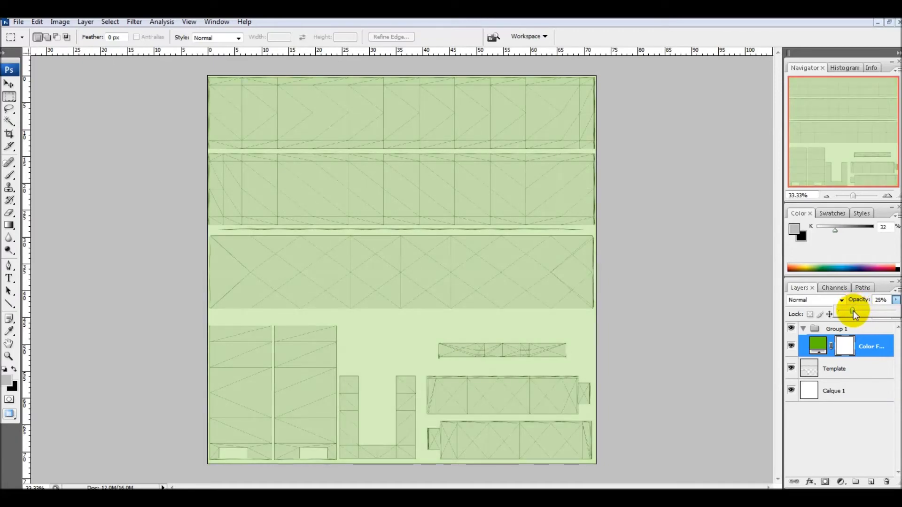
drag(853, 312, 889, 313)
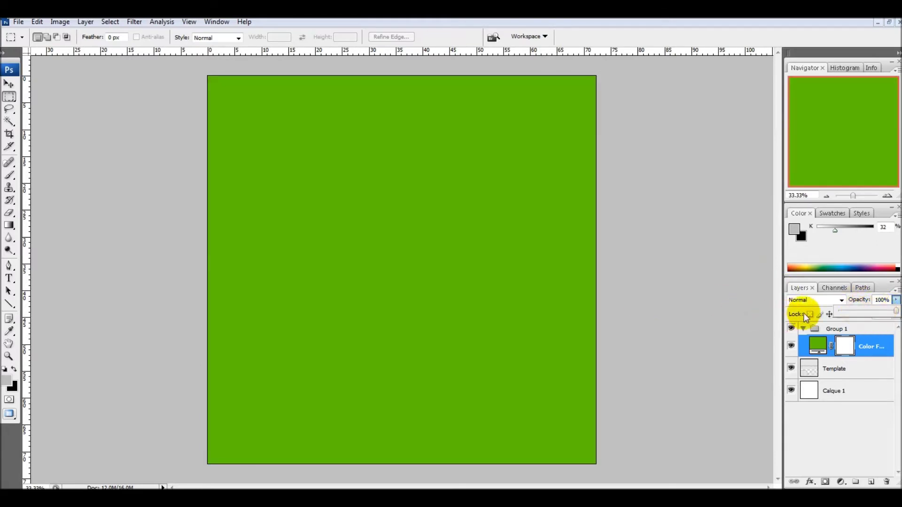
click(864, 310)
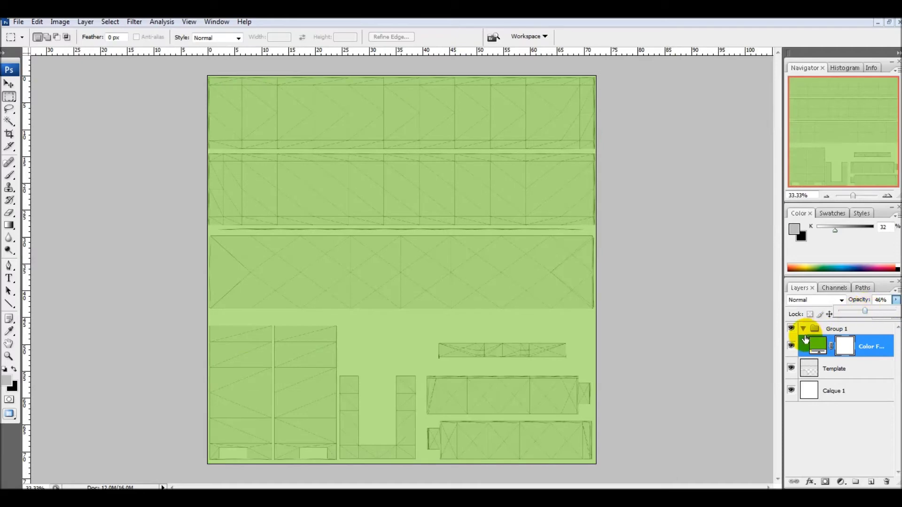
Step: Hide the green fill layer, create a nested group above it, and add an empty layer inside that group
click(791, 346)
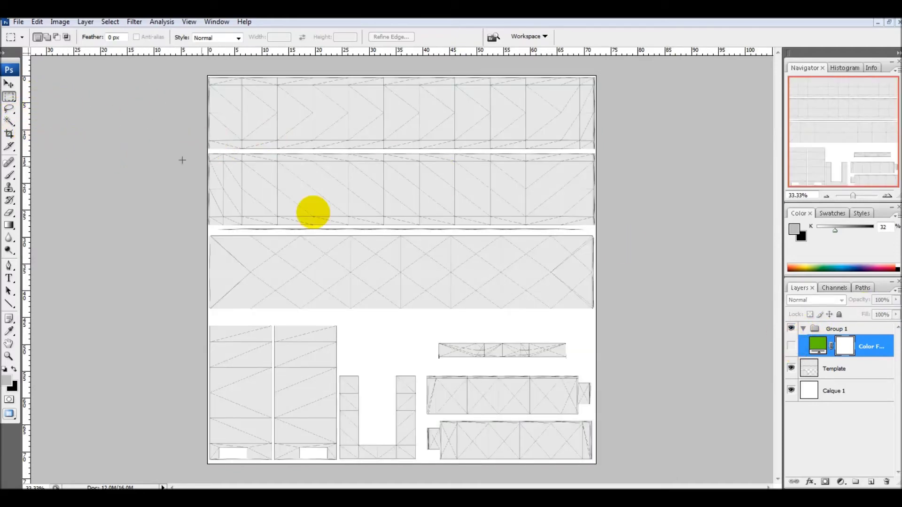
click(856, 483)
click(871, 482)
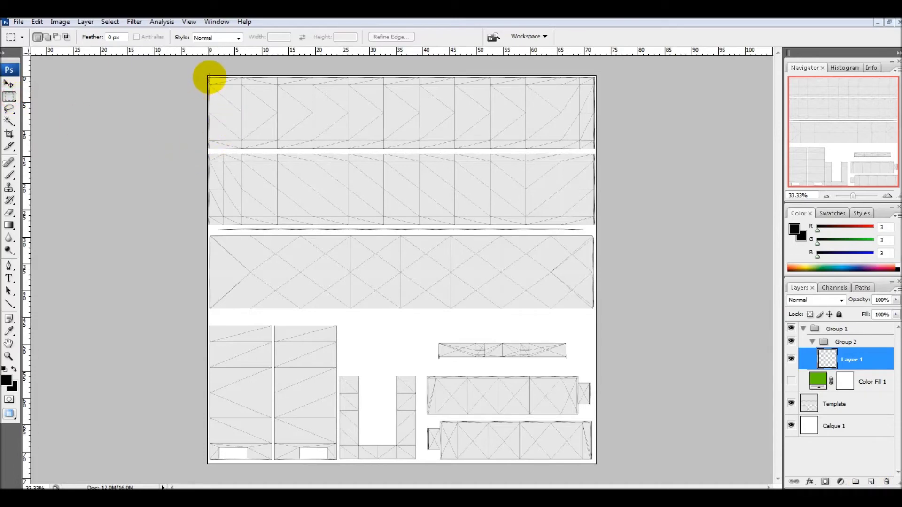
Step: Select the template's uppermost side panel with the Rectangular Marquee and cover it with a dark olive solid color fill layer
drag(210, 79, 589, 164)
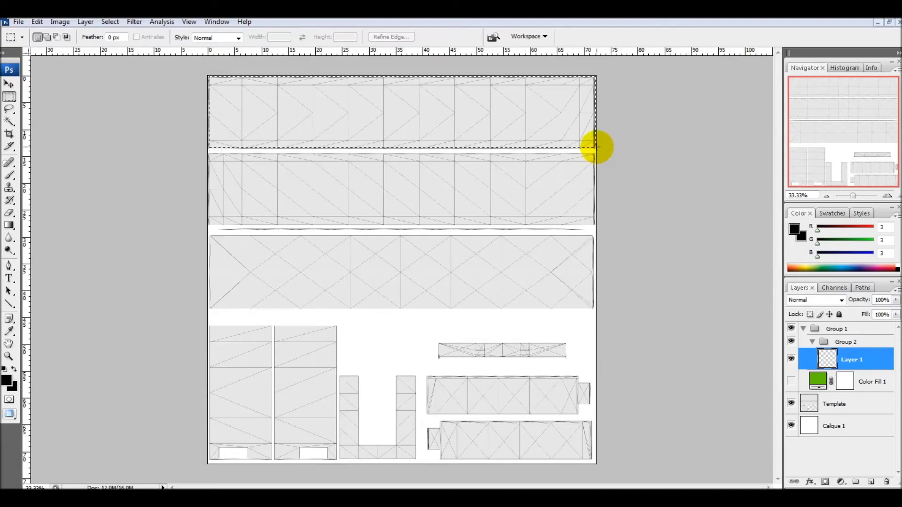
drag(595, 148, 595, 149)
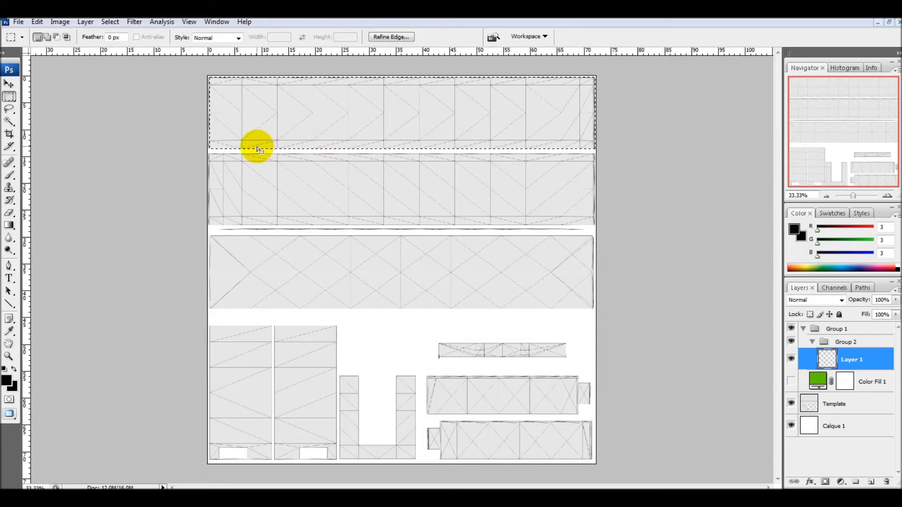
click(60, 22)
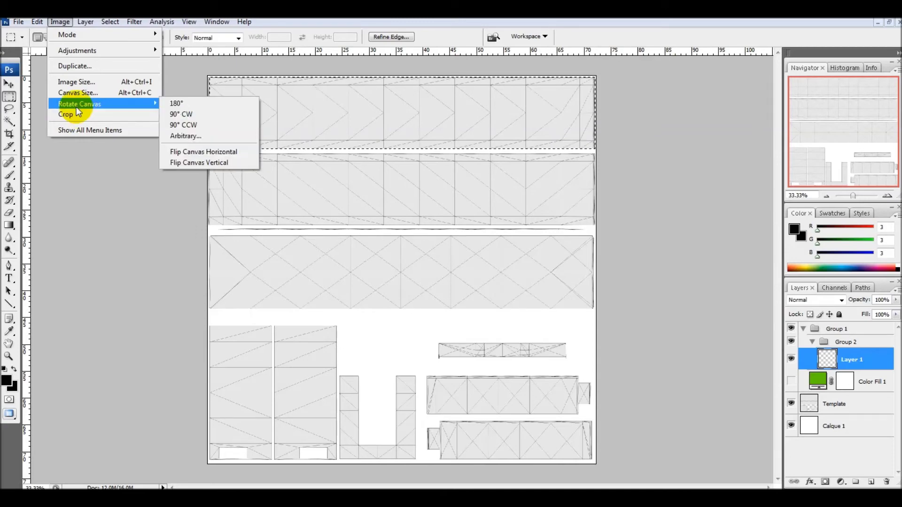
mouse_move(37, 24)
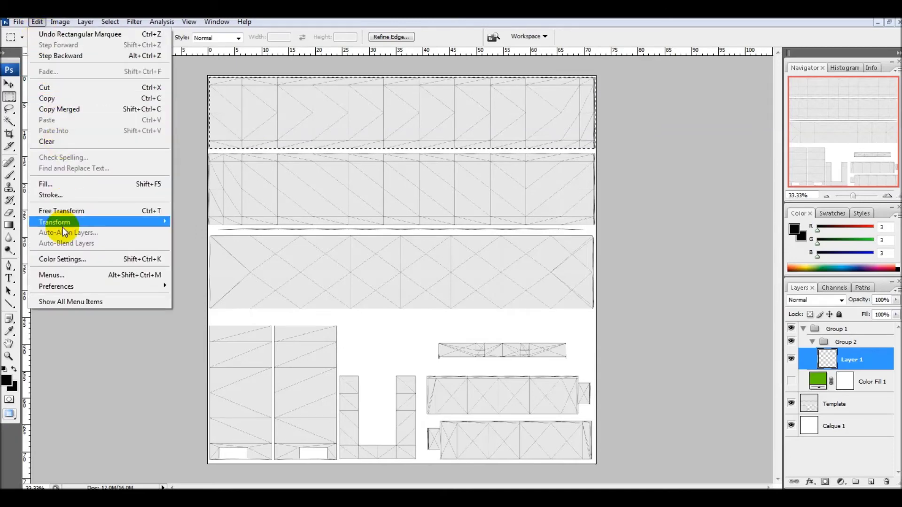
mouse_move(85, 22)
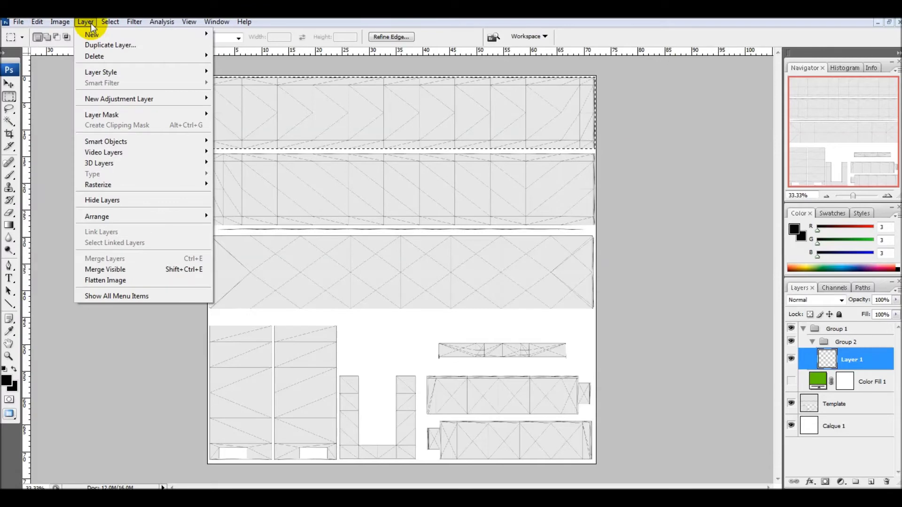
click(101, 294)
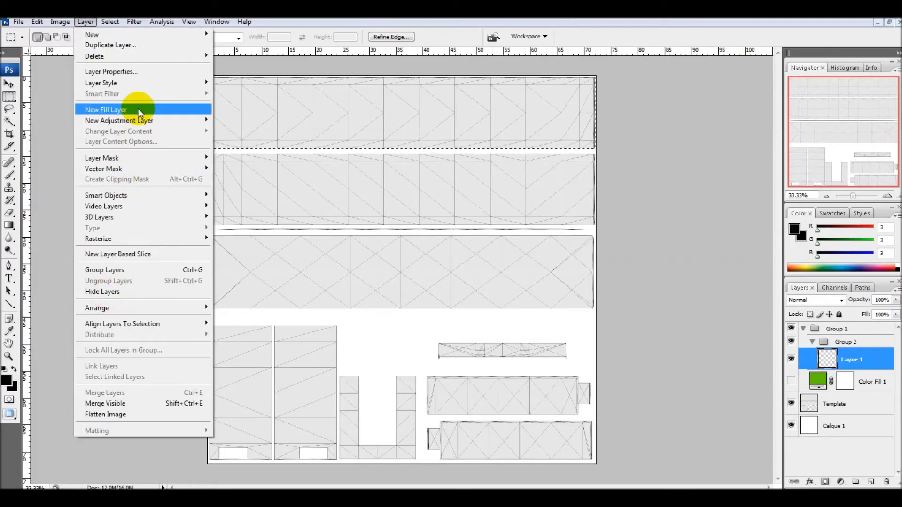
mouse_move(139, 109)
click(227, 109)
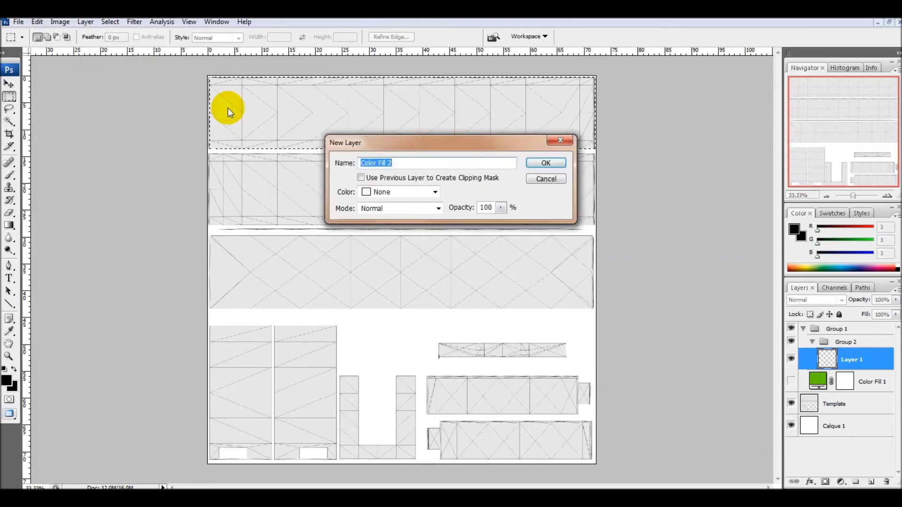
click(546, 164)
mouse_move(622, 313)
mouse_down()
mouse_move(661, 312)
mouse_move(676, 288)
mouse_up()
click(790, 201)
key(m)
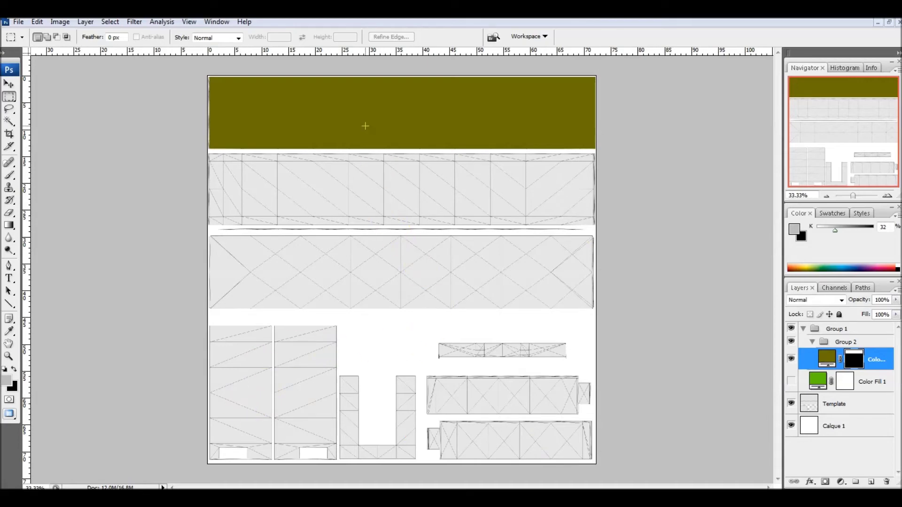
Step: Add the text TEKST in black 72 pt Keep Calm on the olive panel and move it near the panel's centre
click(9, 279)
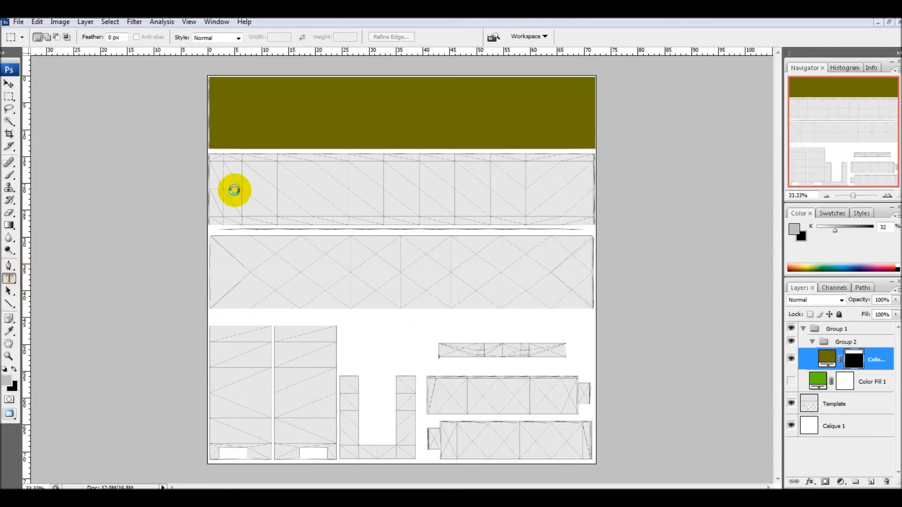
click(338, 118)
text(TEKST)
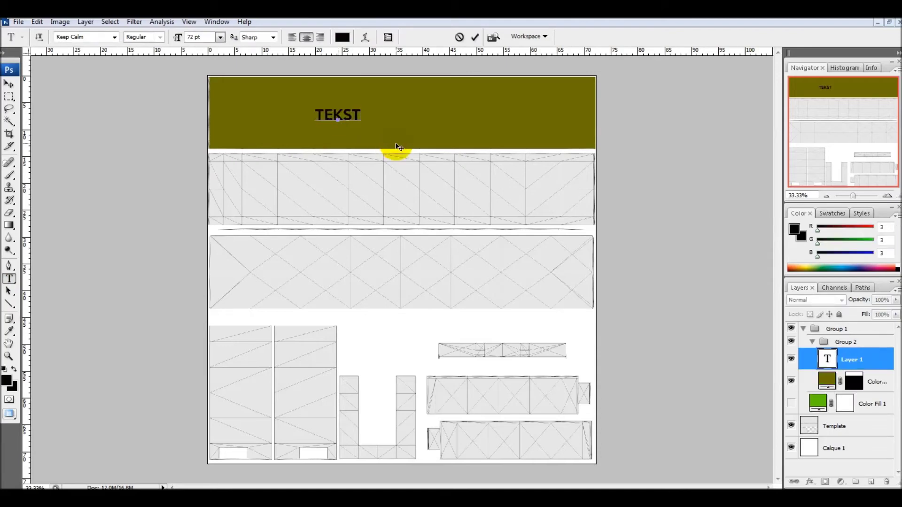
drag(372, 142, 430, 135)
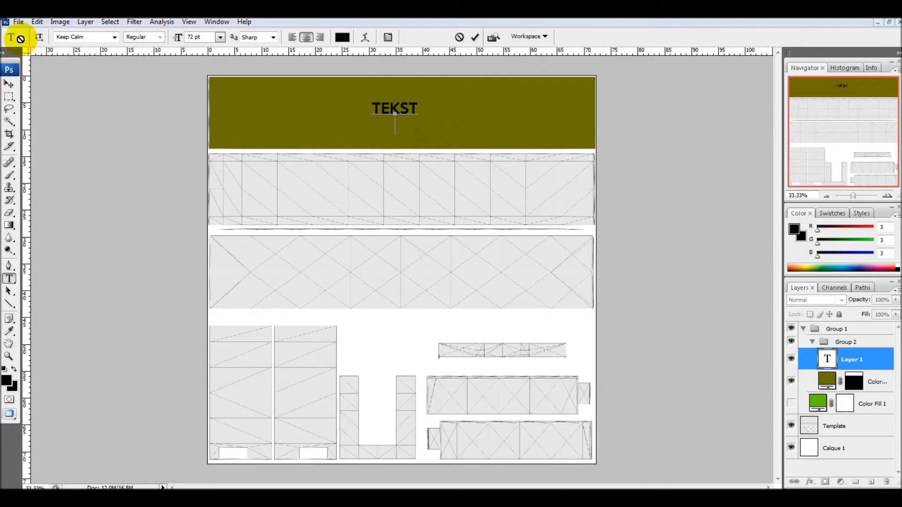
Step: Scale the TEKST text proportionally to about 250.6% and position it within the olive panel
click(37, 21)
mouse_move(72, 223)
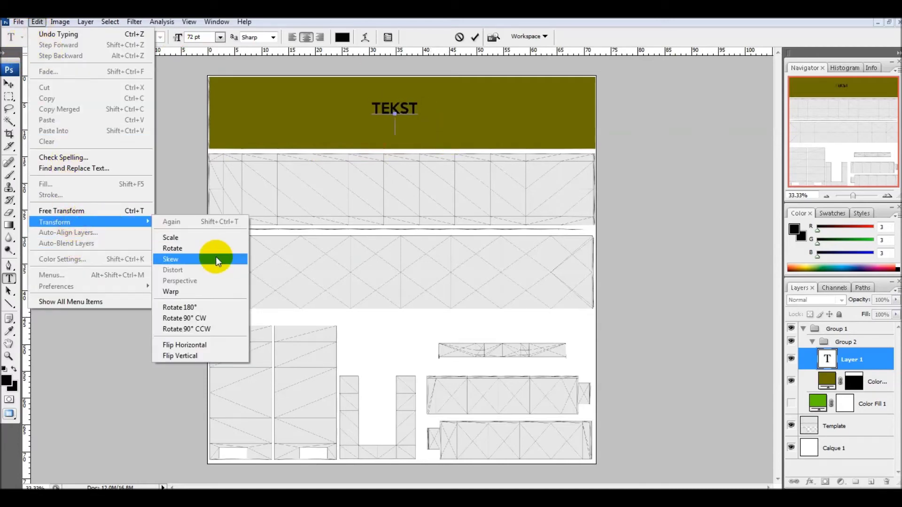
click(208, 239)
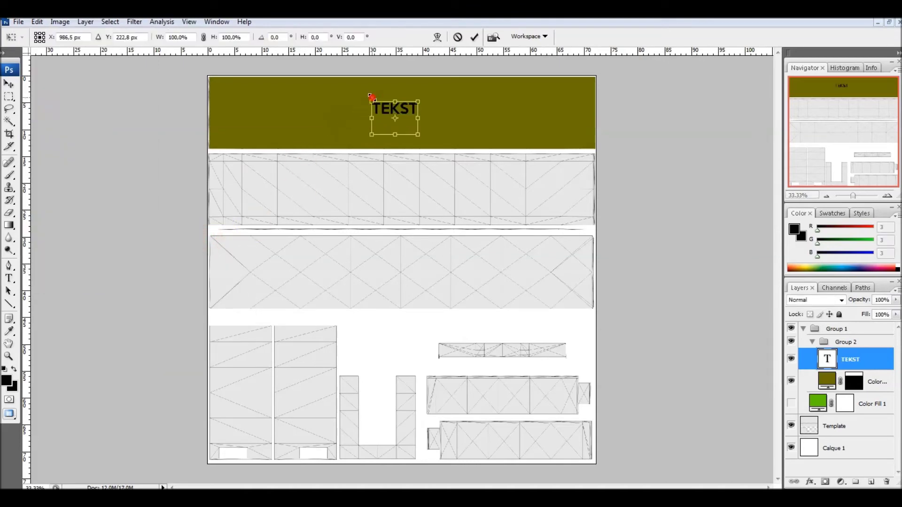
drag(372, 96, 353, 50)
drag(389, 132, 430, 167)
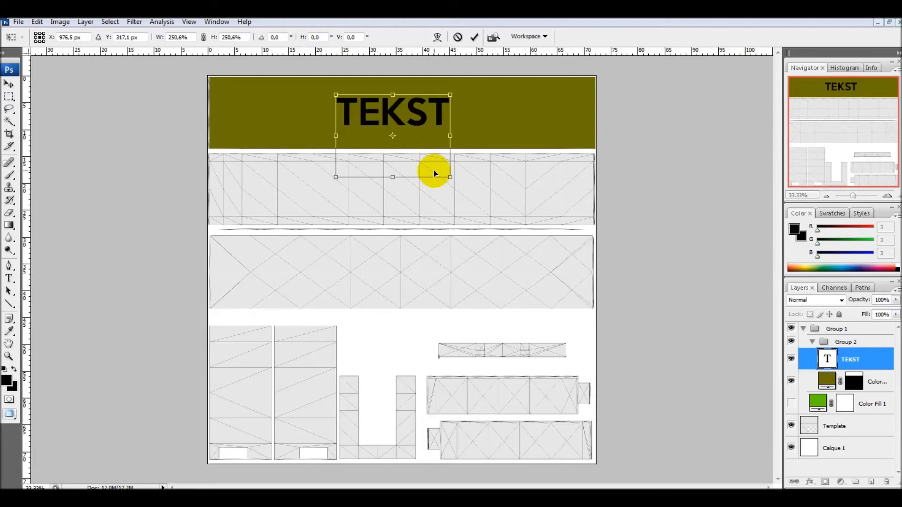
key(Return)
key(t)
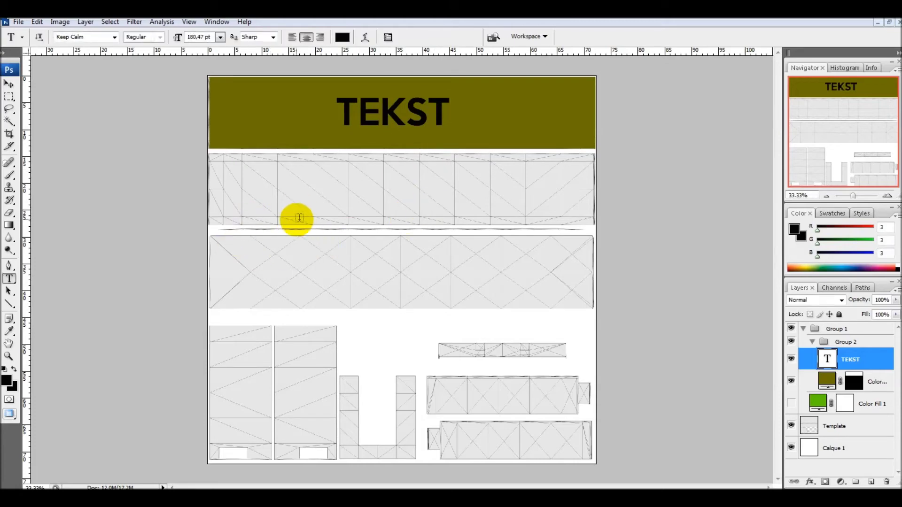
Step: Preview the skin without its background by toggling the visibility of the Template and Calque 1 layers
click(791, 426)
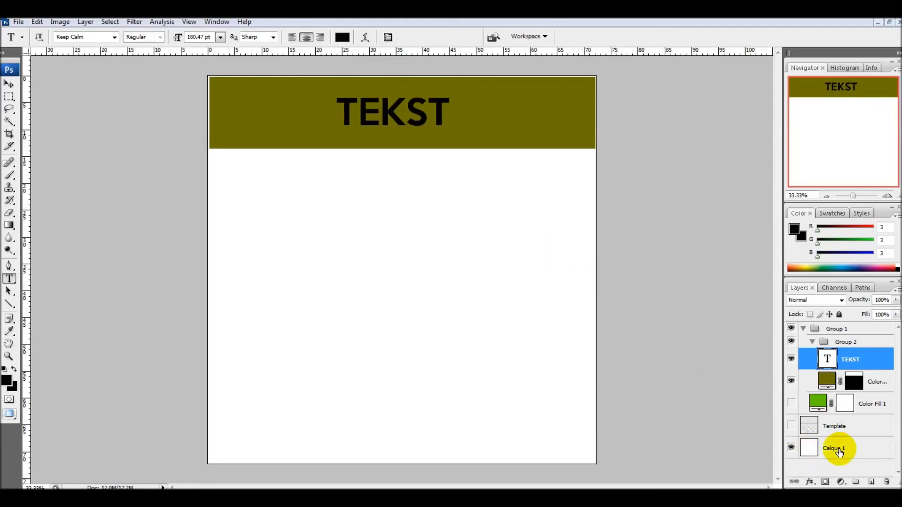
click(793, 451)
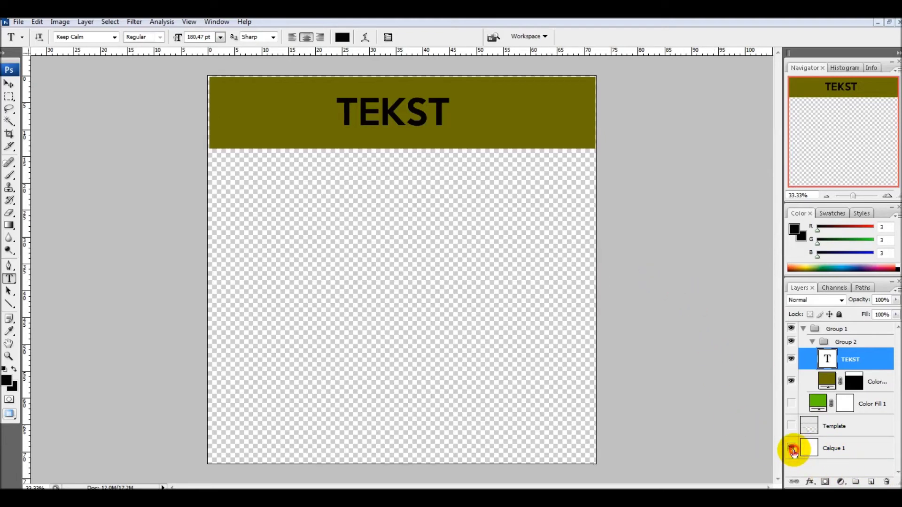
click(793, 450)
click(792, 427)
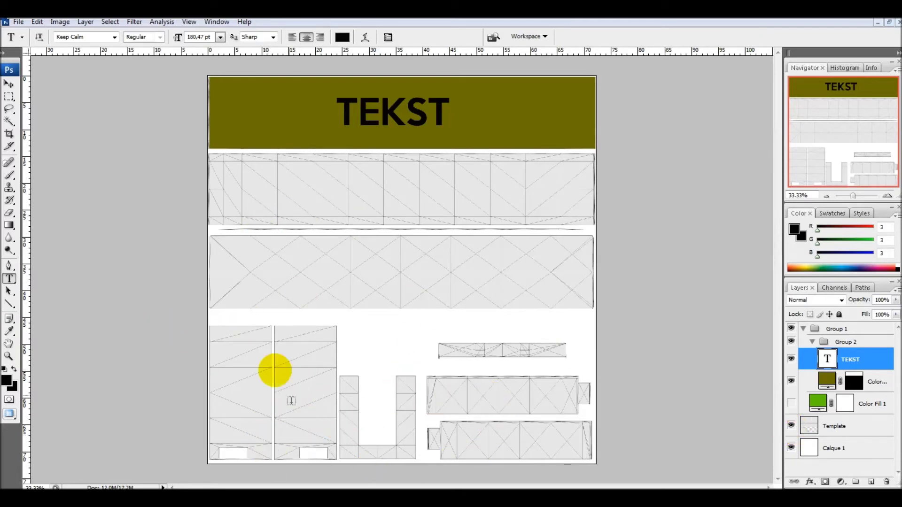
click(791, 426)
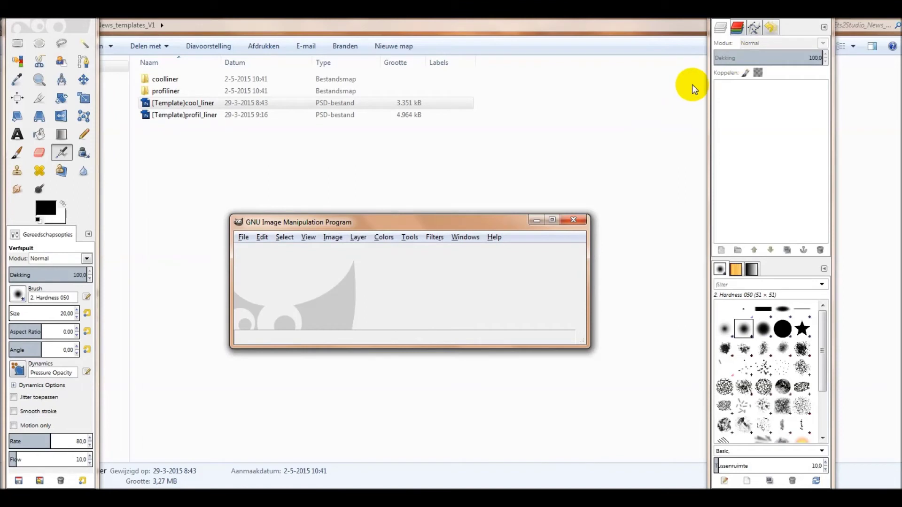
Step: Maximize the GIMP image window, look through its Layer commands, and move the toolbox away from the File and Edit menus
click(554, 224)
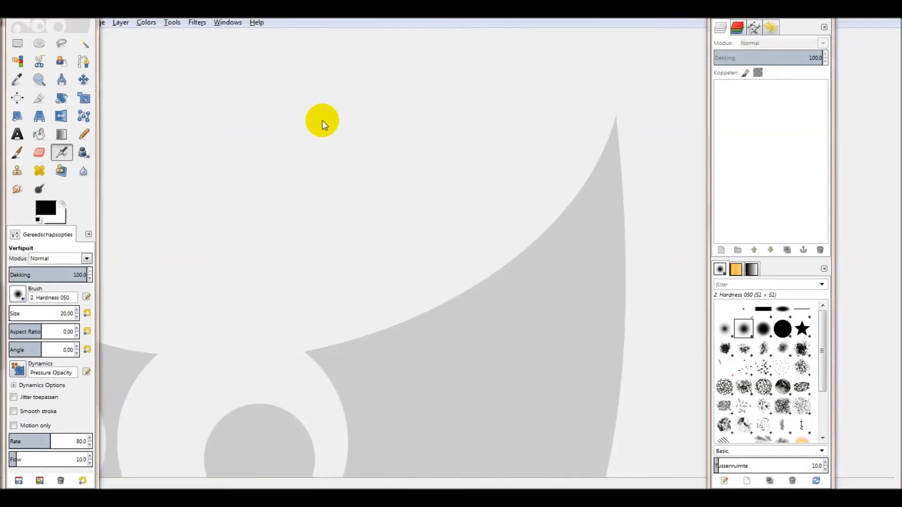
click(120, 23)
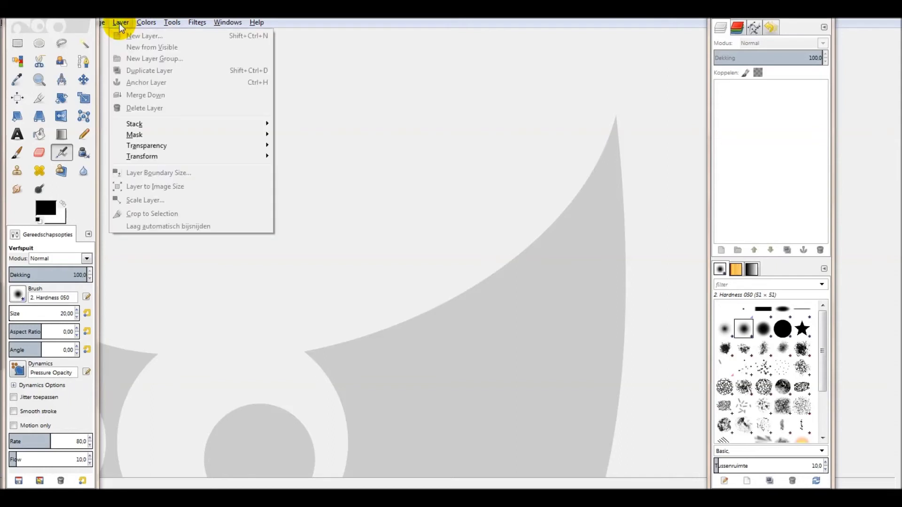
mouse_move(142, 123)
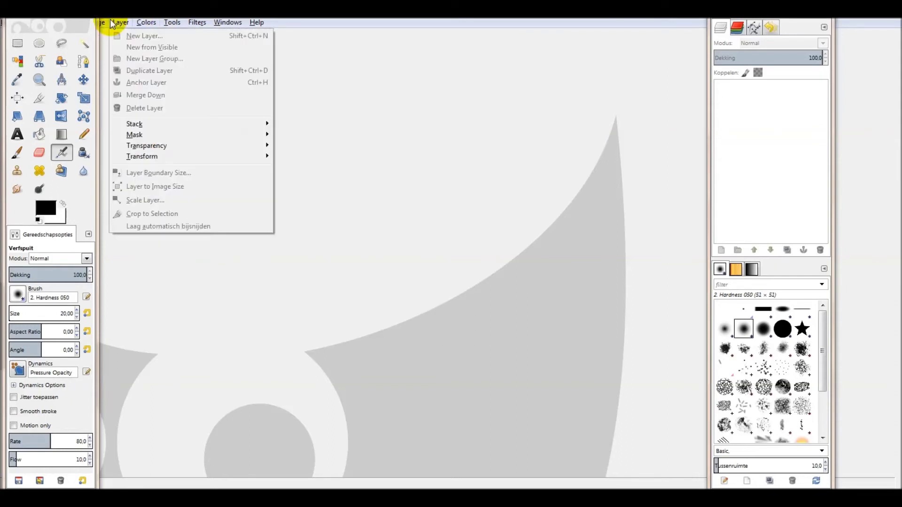
key(Escape)
drag(58, 21, 89, 23)
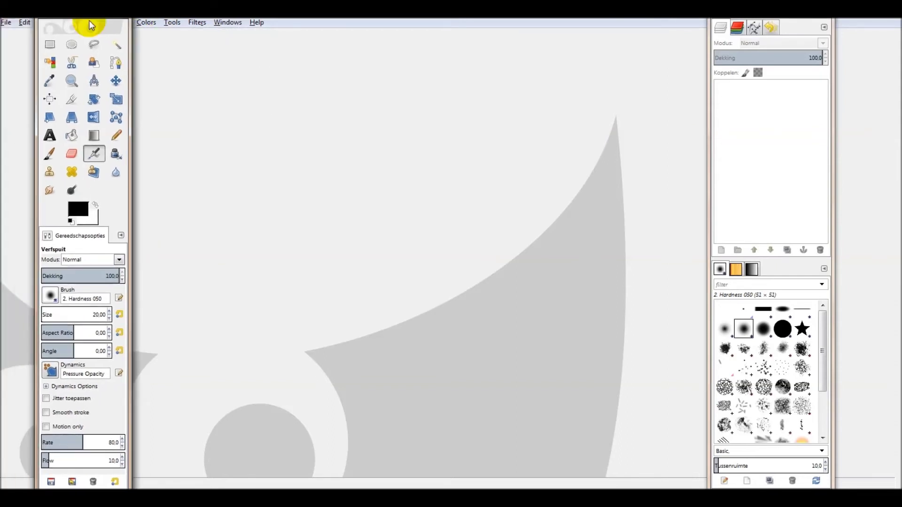
Step: Create a new blank image of 641 × 400 px and shift the toolbox back toward the window edge
click(7, 22)
click(16, 35)
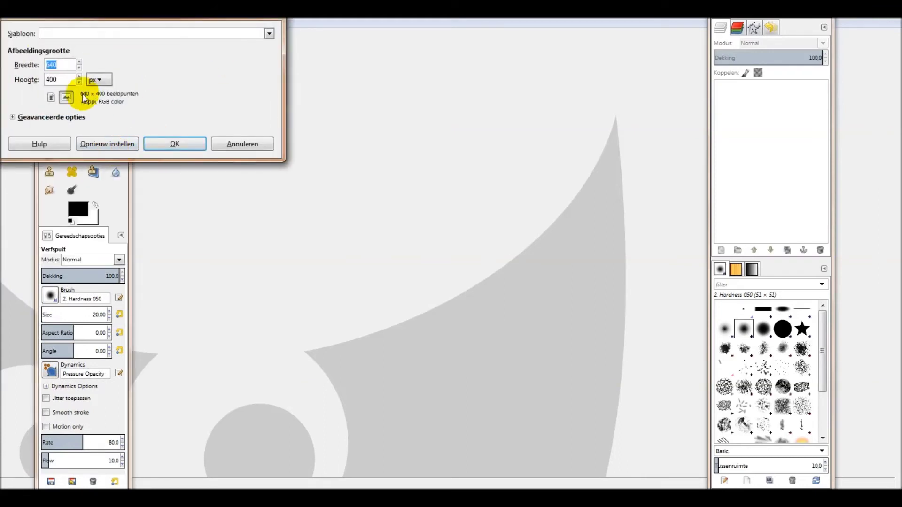
click(79, 62)
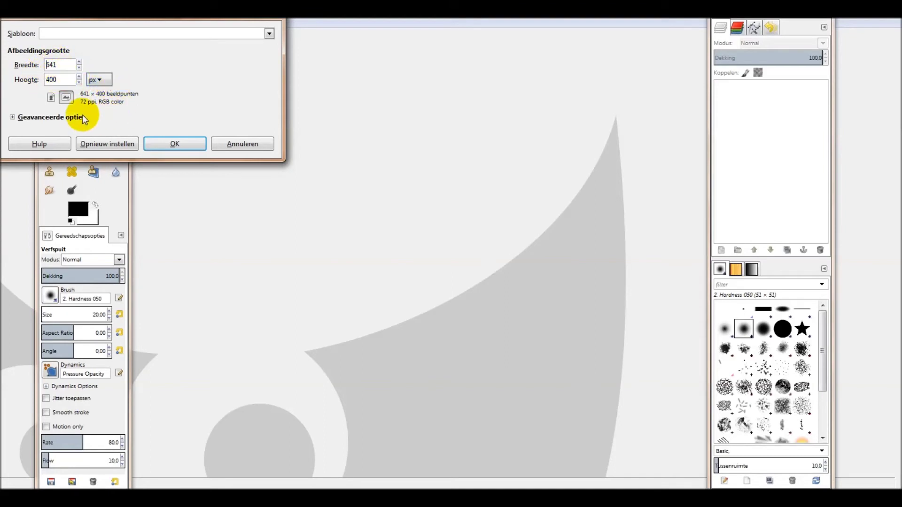
click(172, 144)
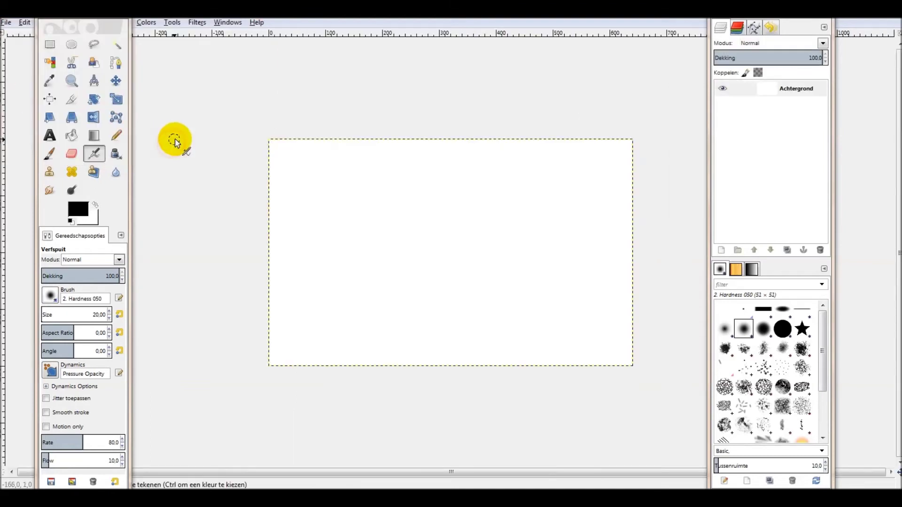
drag(96, 20, 72, 20)
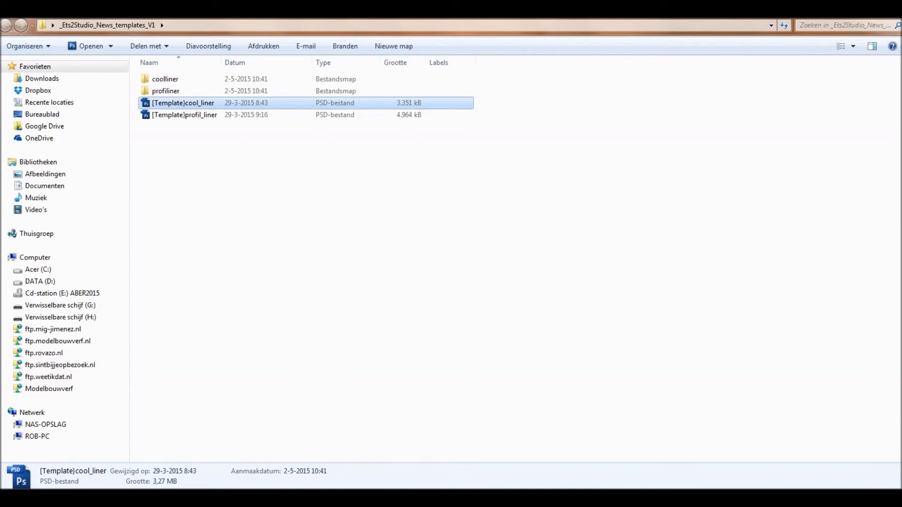
Step: Switch to the ETS2 Studio Trailer Generator and choose KRONE ProfiLiner as the trailer base
click(621, 480)
click(204, 200)
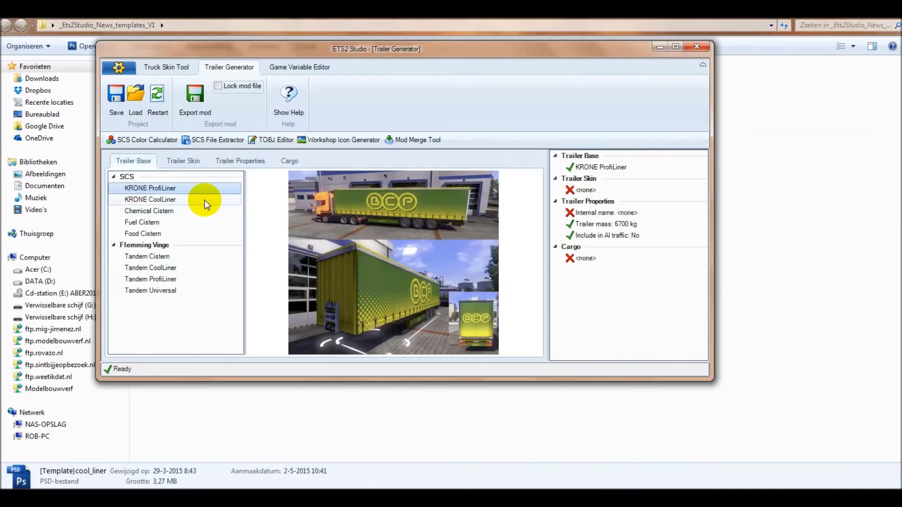
click(180, 190)
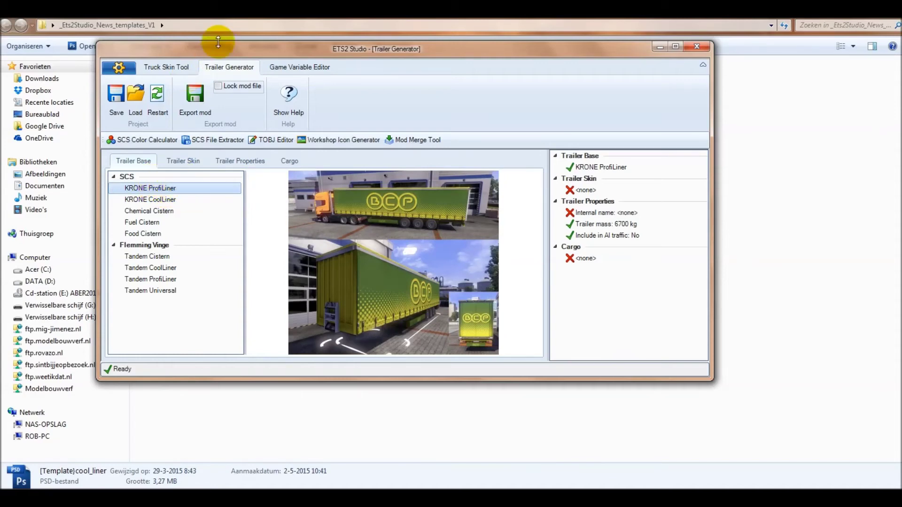
Step: Load the image "[Template]profil_liner numbes copy" from the _Ets2Studio_News_templates_V1 folder as the trailer skin
click(188, 162)
click(157, 193)
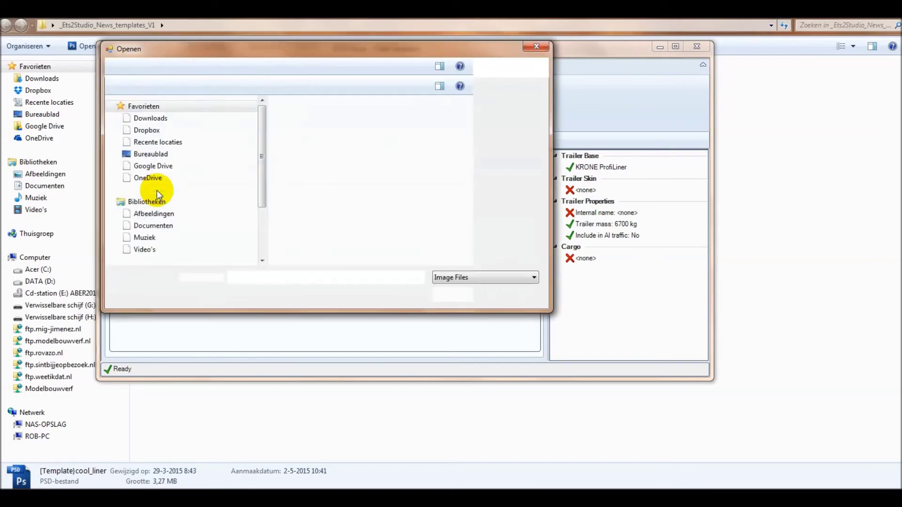
click(425, 128)
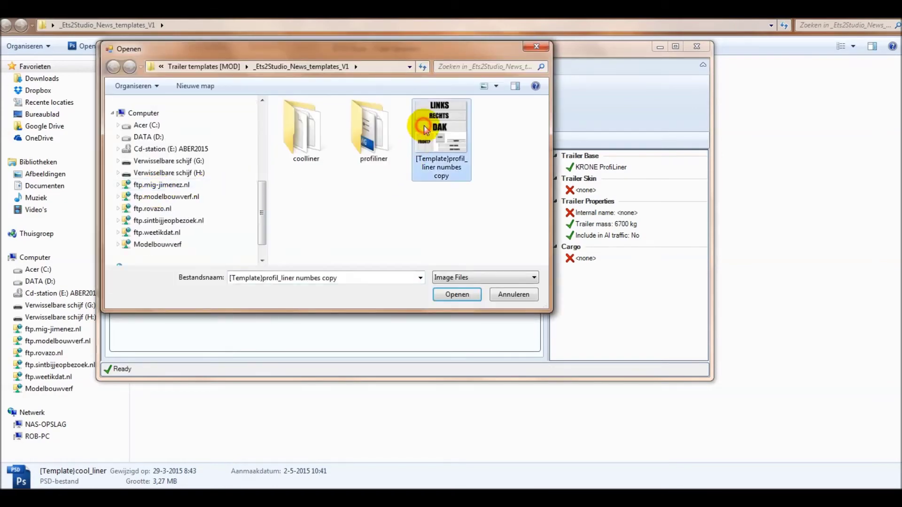
click(467, 295)
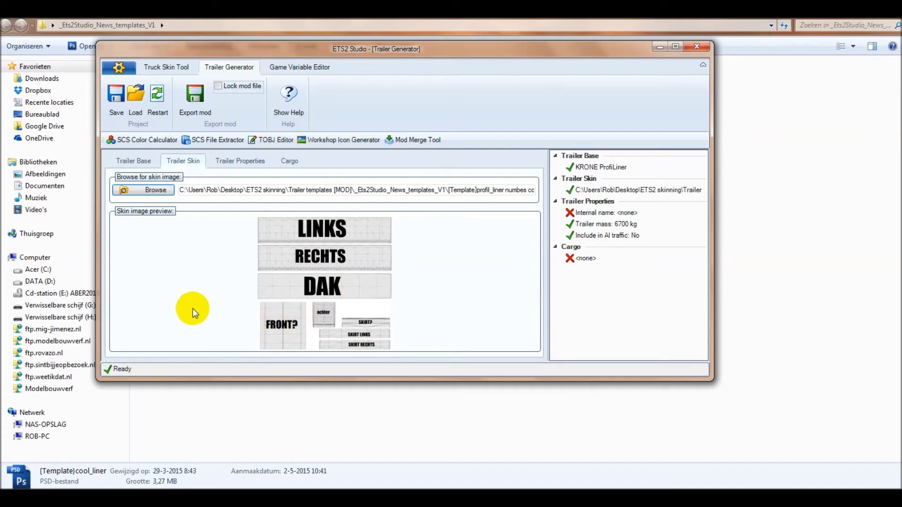
Step: Set the trailer's internal name to "trailer" in the trailer properties
click(241, 160)
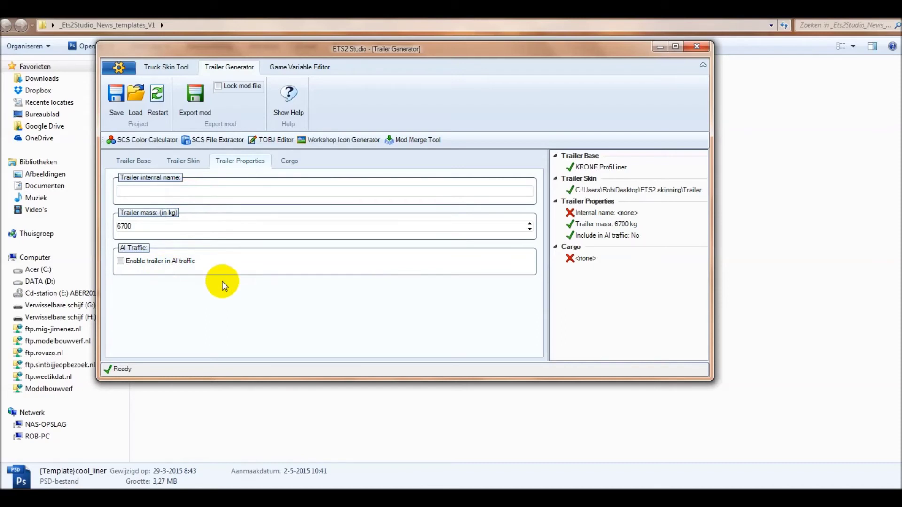
text(trailer)
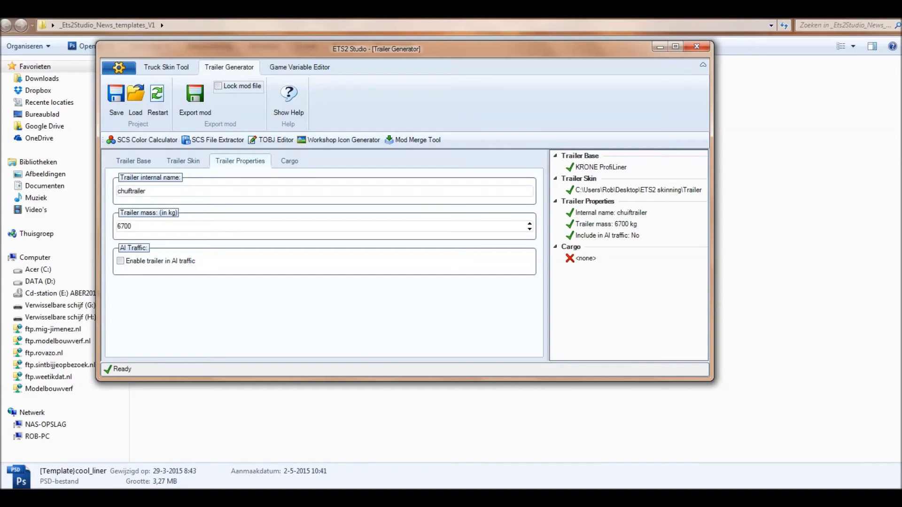
key(Delete)
key(Delete)
key(Delete)
key(Delete)
key(Delete)
key(Delete)
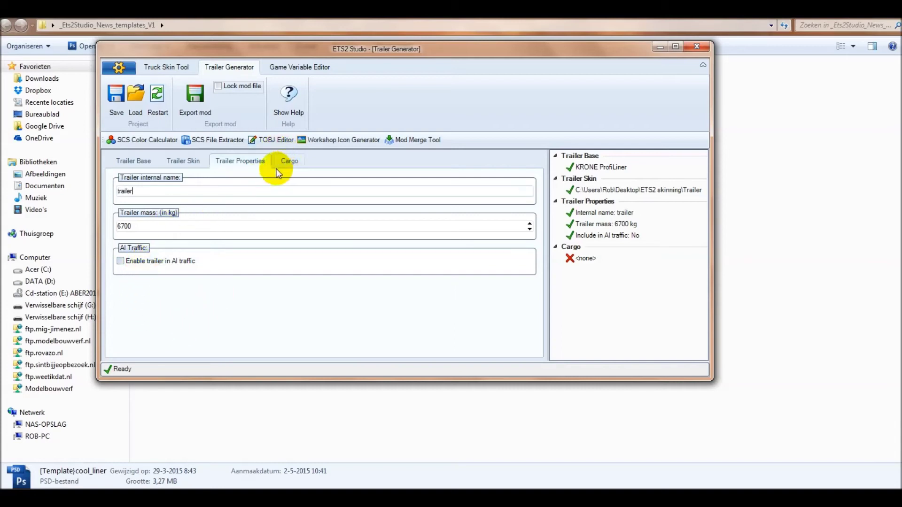
Step: Enable the trailer in AI traffic and set the trailer mass to 10000 kg
click(123, 261)
click(141, 226)
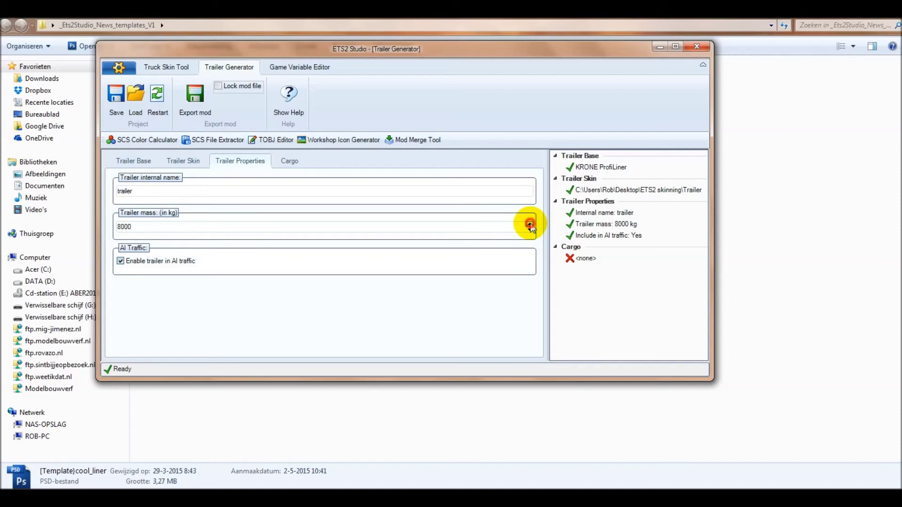
click(530, 224)
click(529, 224)
click(529, 224)
click(530, 224)
click(530, 225)
click(529, 225)
click(530, 224)
click(530, 224)
click(530, 224)
click(529, 225)
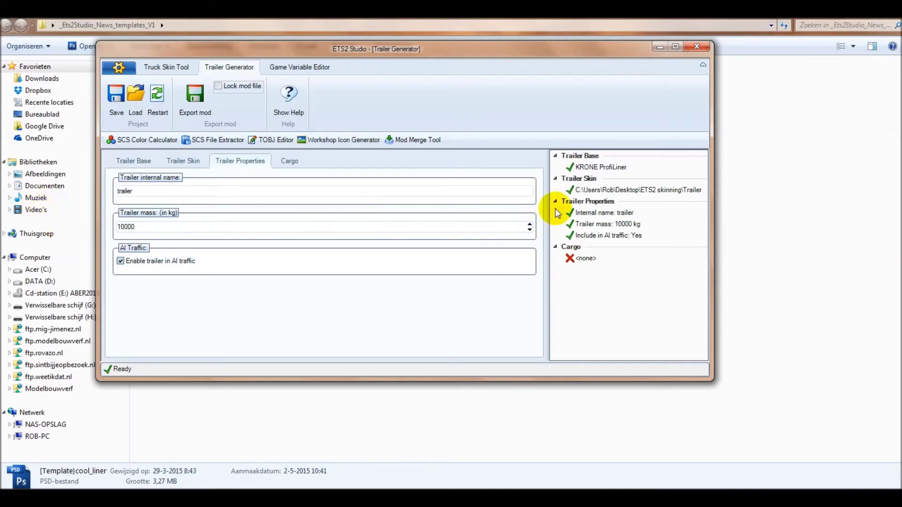
Step: Assign the available Numbers cargo to the trailer
click(289, 161)
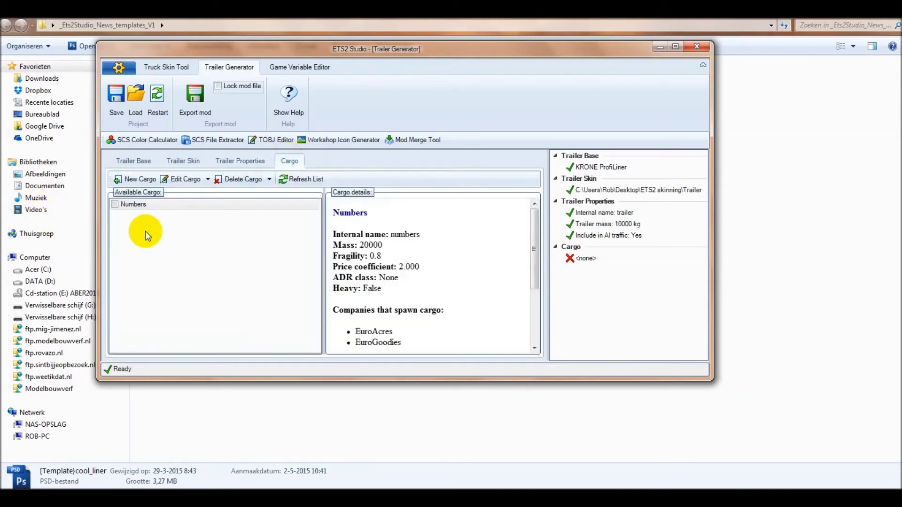
click(133, 205)
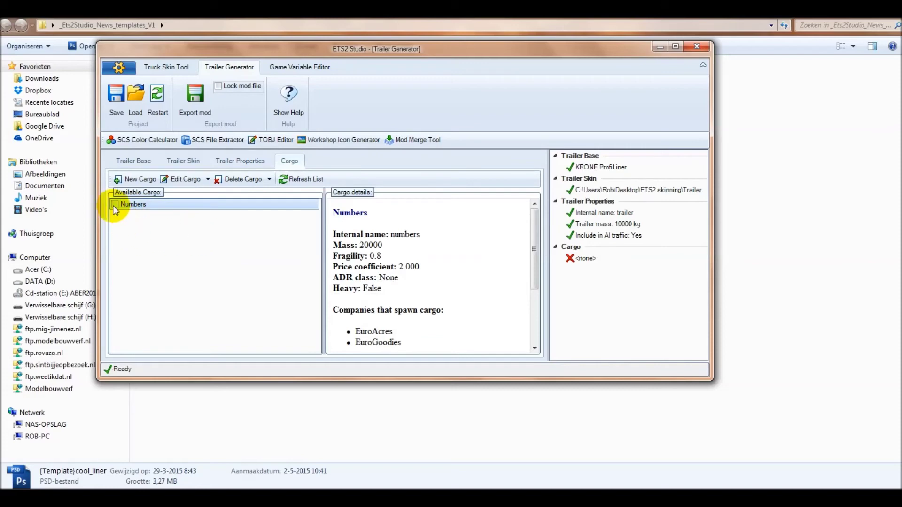
click(114, 205)
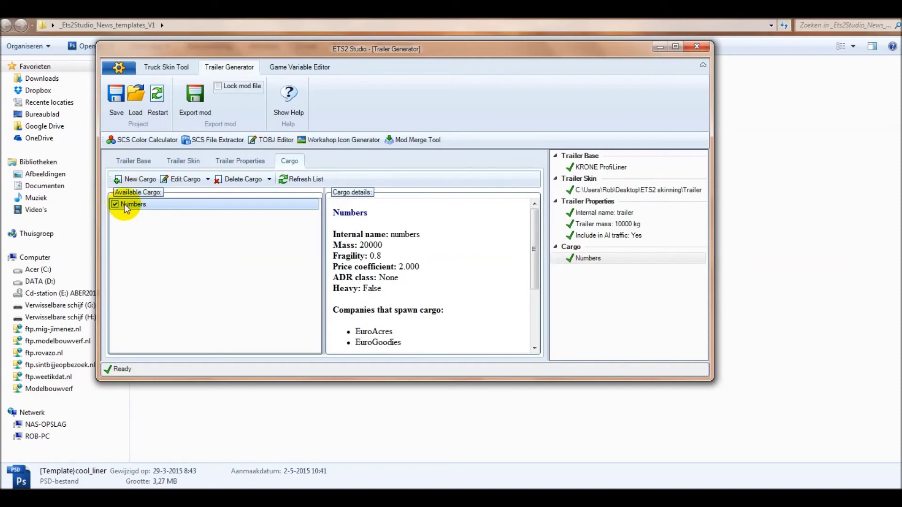
click(136, 179)
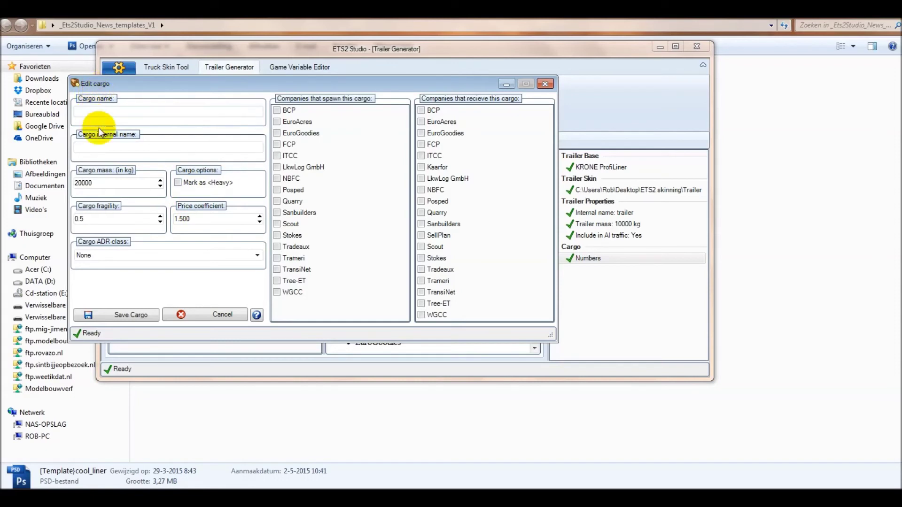
click(117, 147)
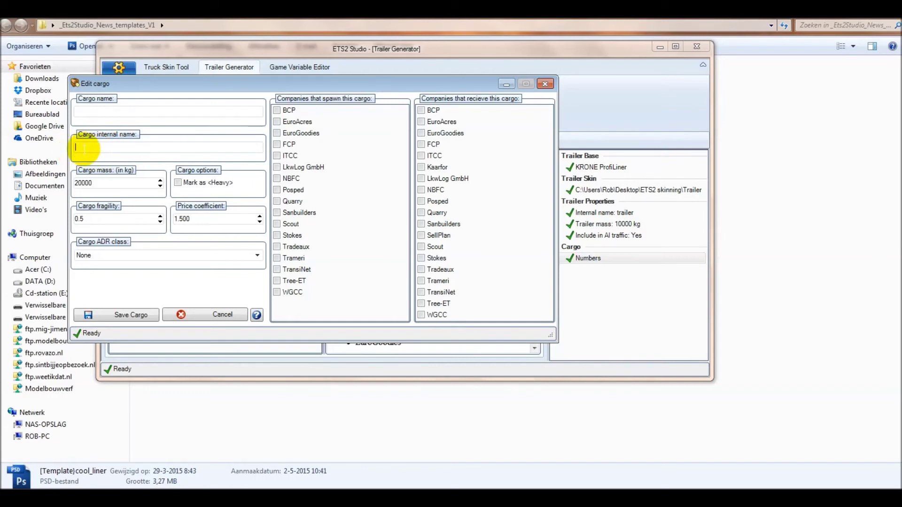
click(78, 183)
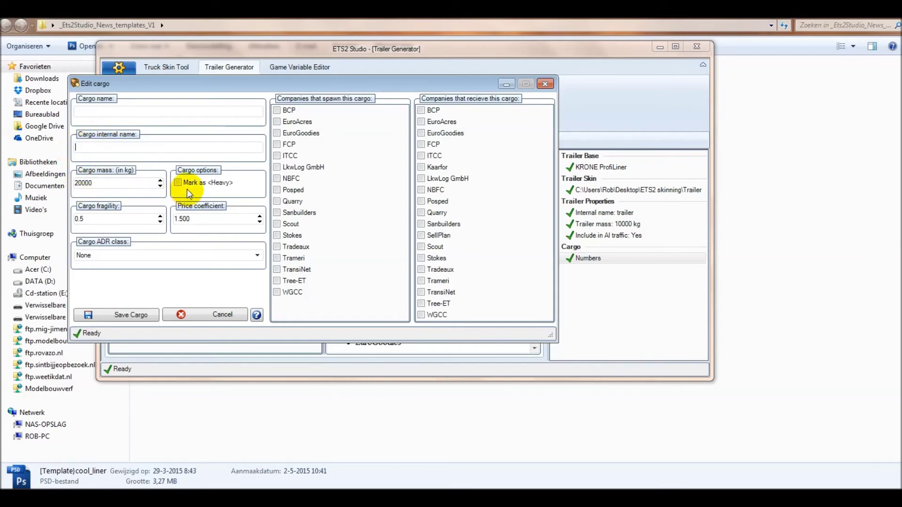
drag(257, 85, 433, 88)
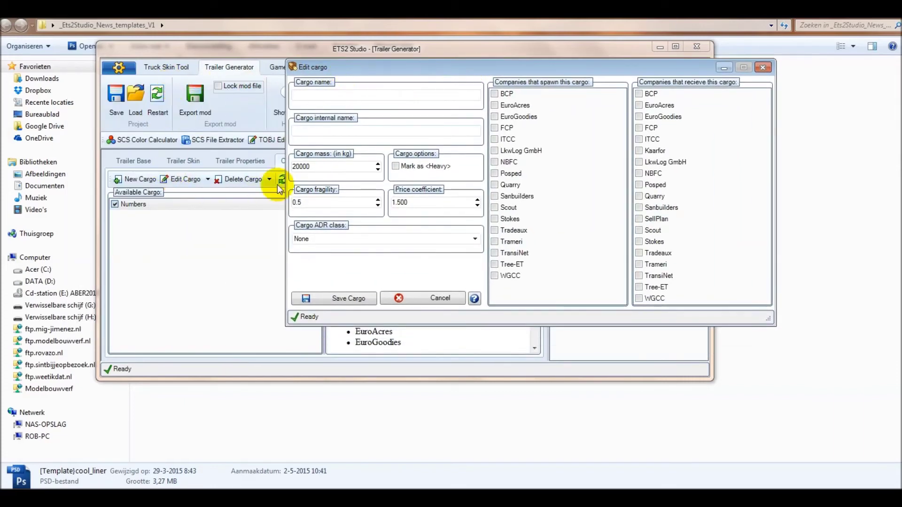
drag(422, 66, 282, 106)
click(621, 102)
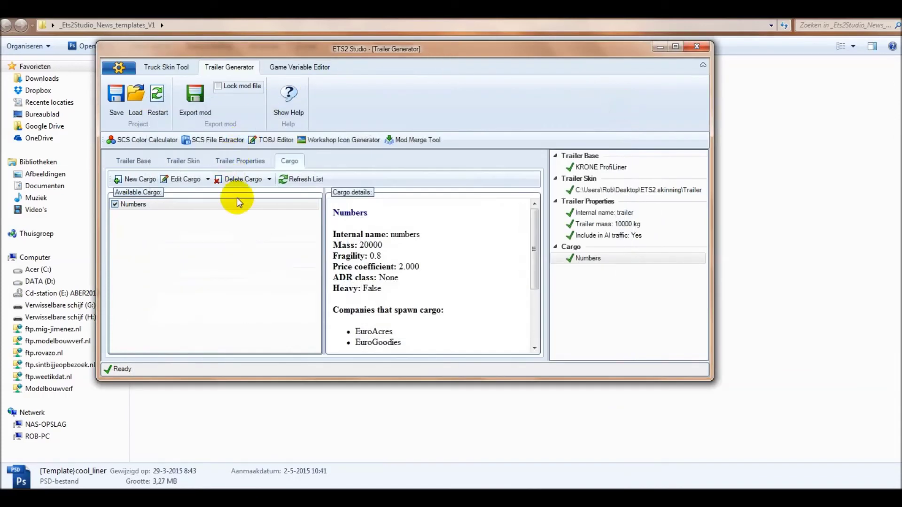
click(250, 182)
click(497, 281)
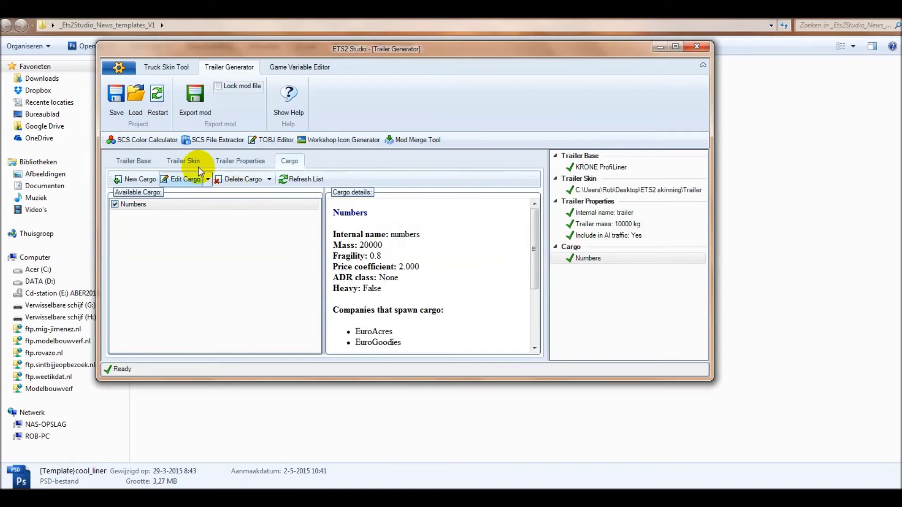
click(249, 161)
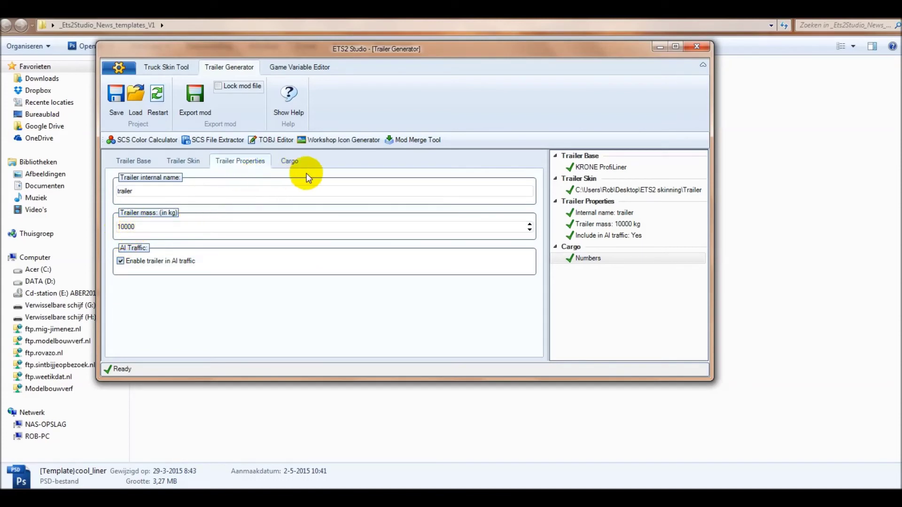
click(292, 162)
click(151, 206)
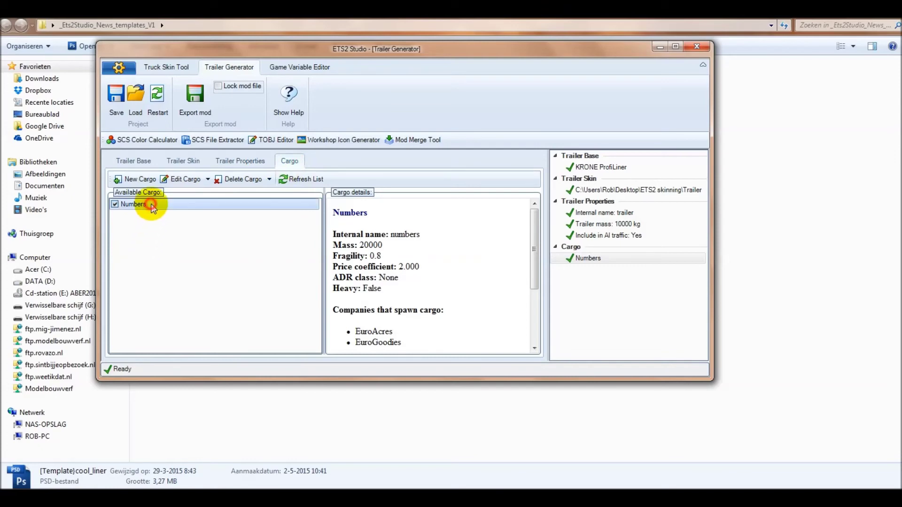
Step: Start a new cargo, set its fragility to 0.9 and look through the ADR class options
click(138, 179)
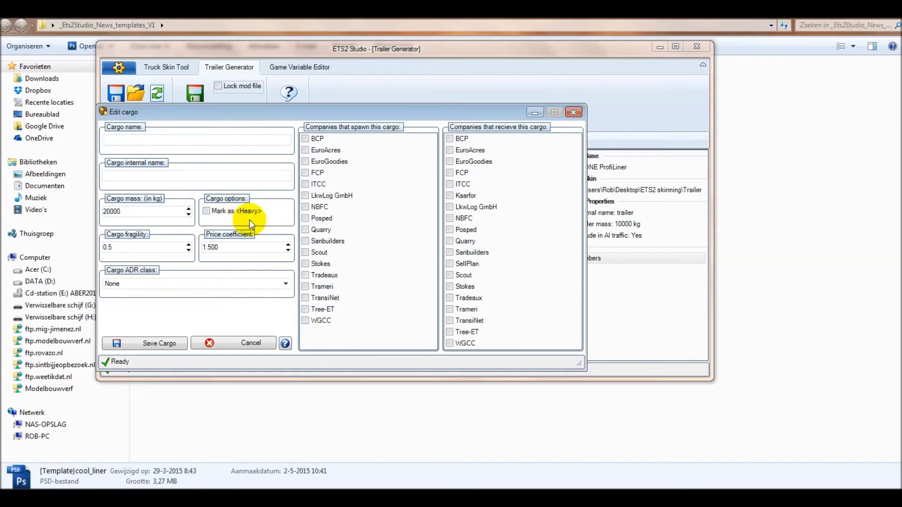
click(188, 244)
click(189, 245)
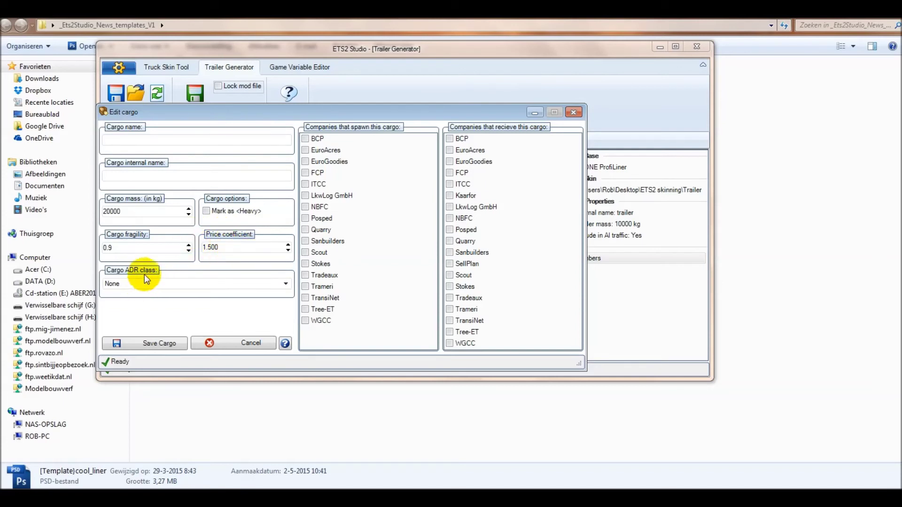
click(285, 284)
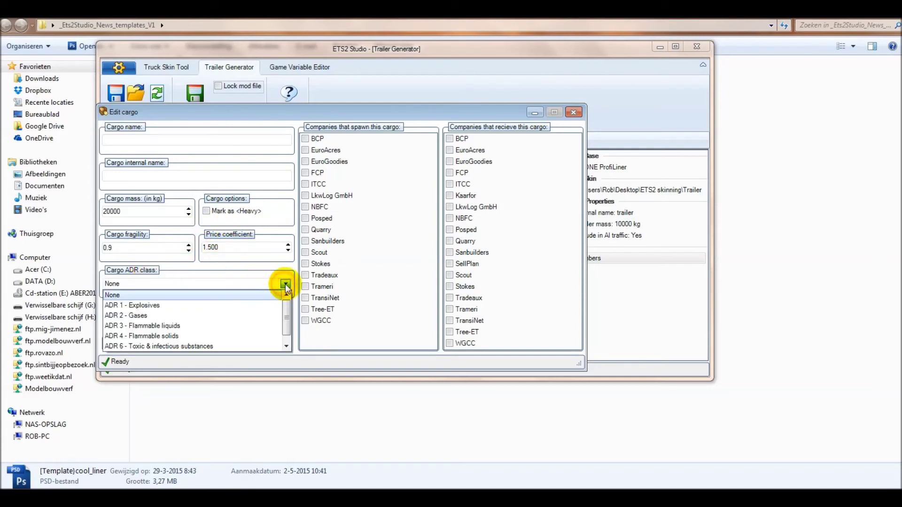
click(285, 284)
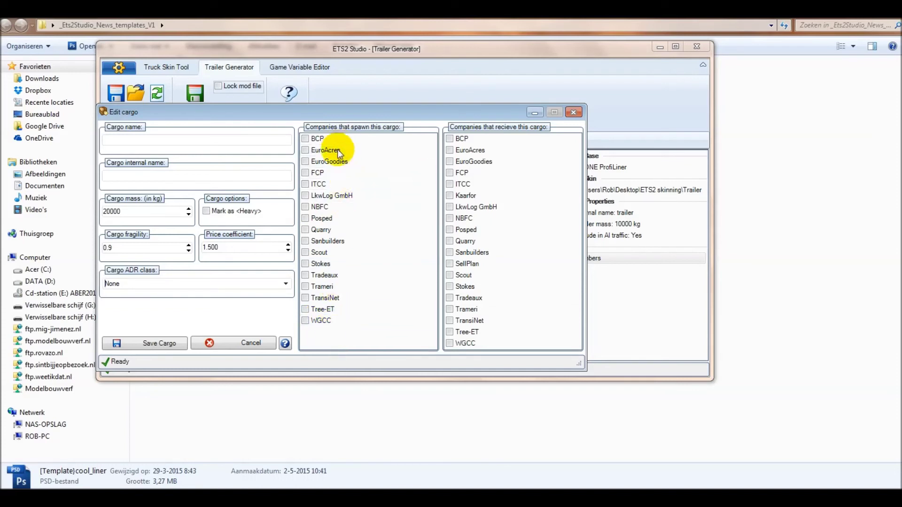
Step: Try to save the cargo with BCP as spawning company and BCP and Tree-ET as receiving companies, and cancel the cargo editing
click(306, 139)
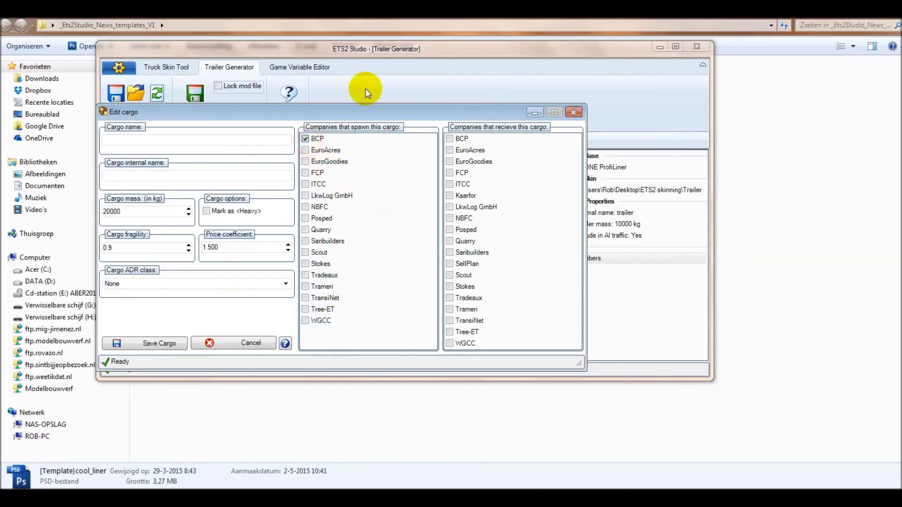
click(449, 139)
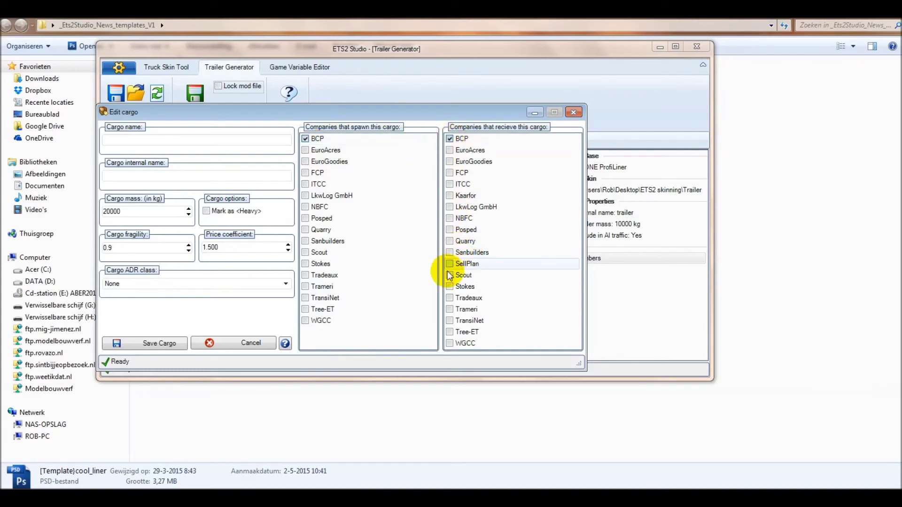
click(450, 332)
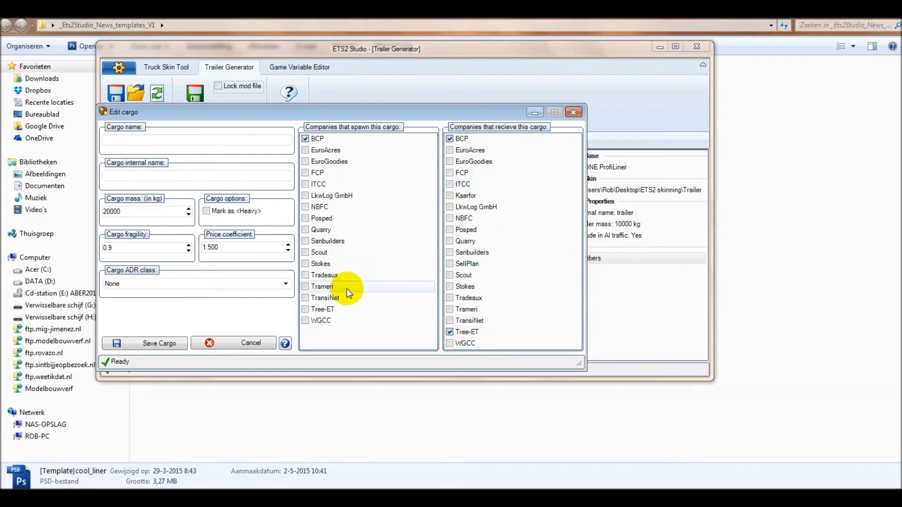
click(165, 340)
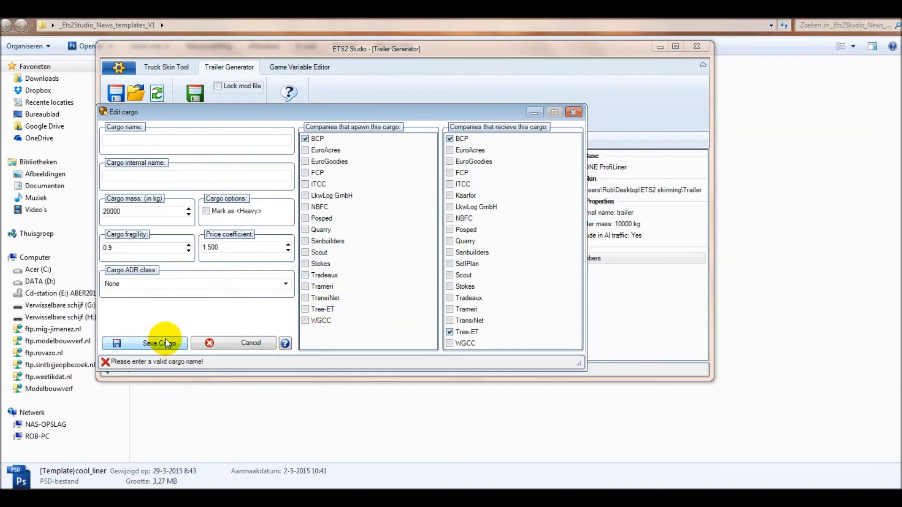
click(230, 343)
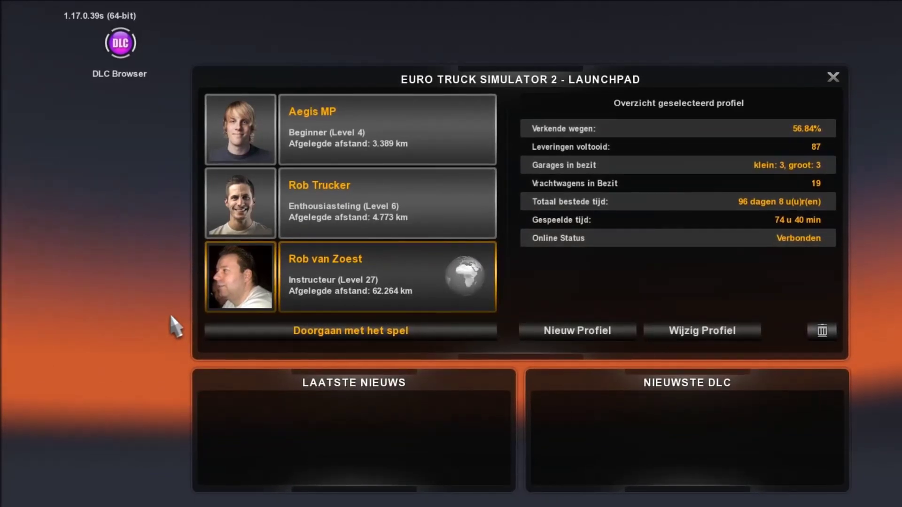
Step: In Euro Truck Simulator 2, review the active mods in the selected profile's settings, apply them and continue the game with that profile
click(664, 328)
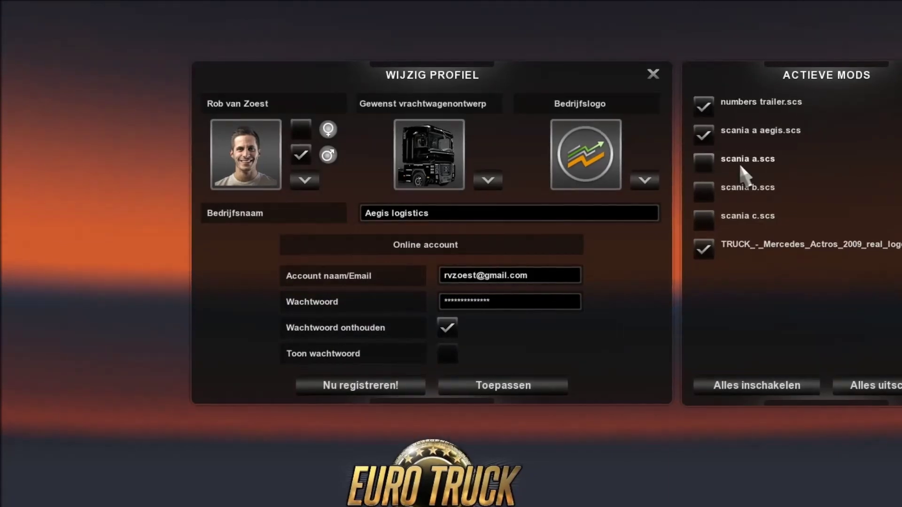
click(514, 386)
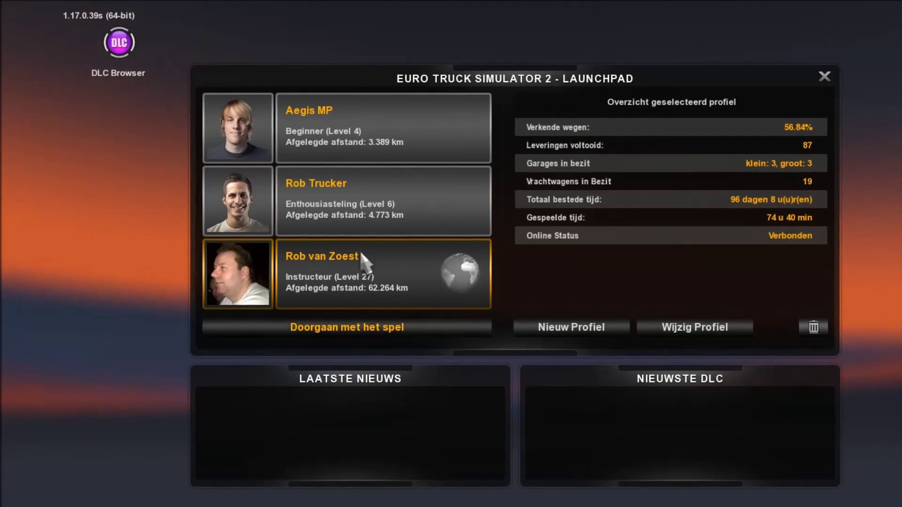
click(330, 329)
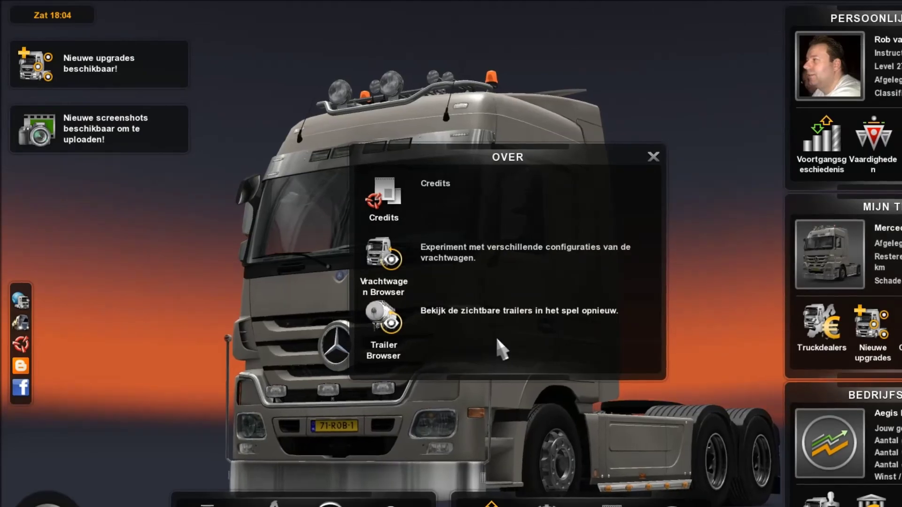
Step: Show the tn_numbers1 trailer in the Trailer Browser and rotate it to inspect the skin on its sides
click(491, 325)
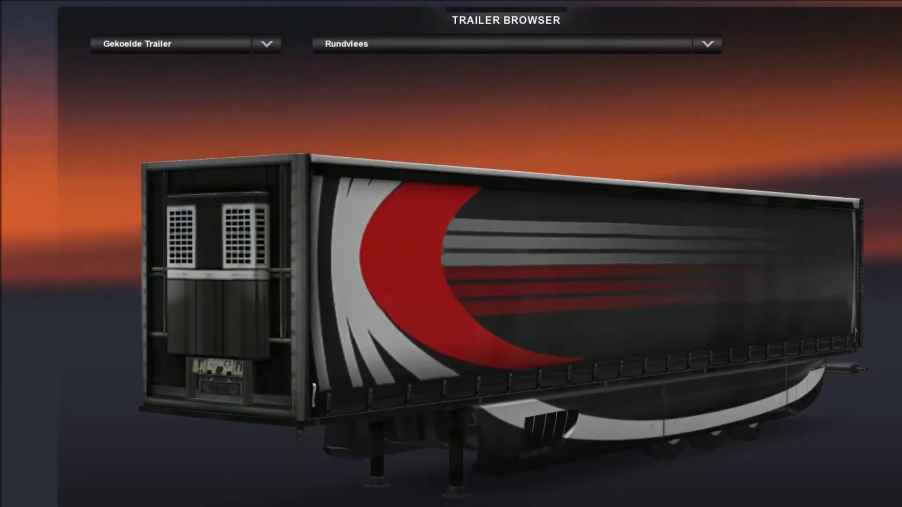
click(263, 44)
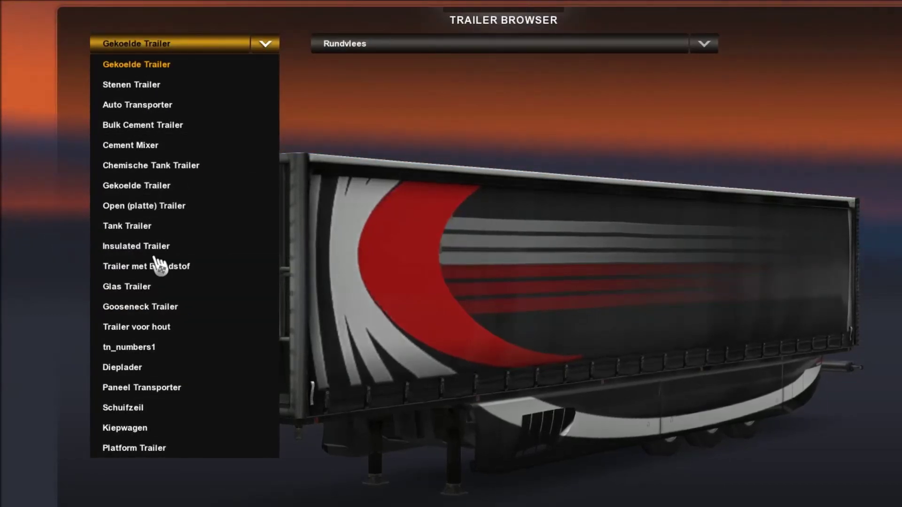
click(143, 347)
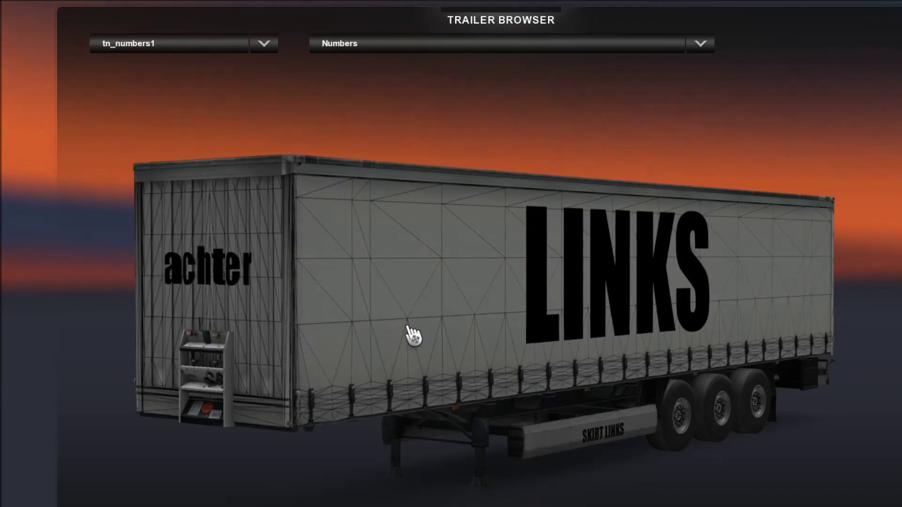
drag(414, 335, 288, 312)
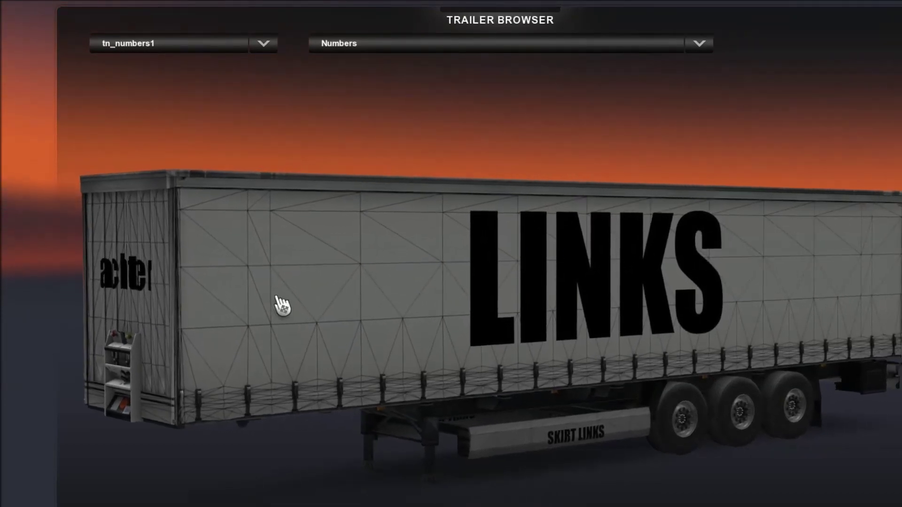